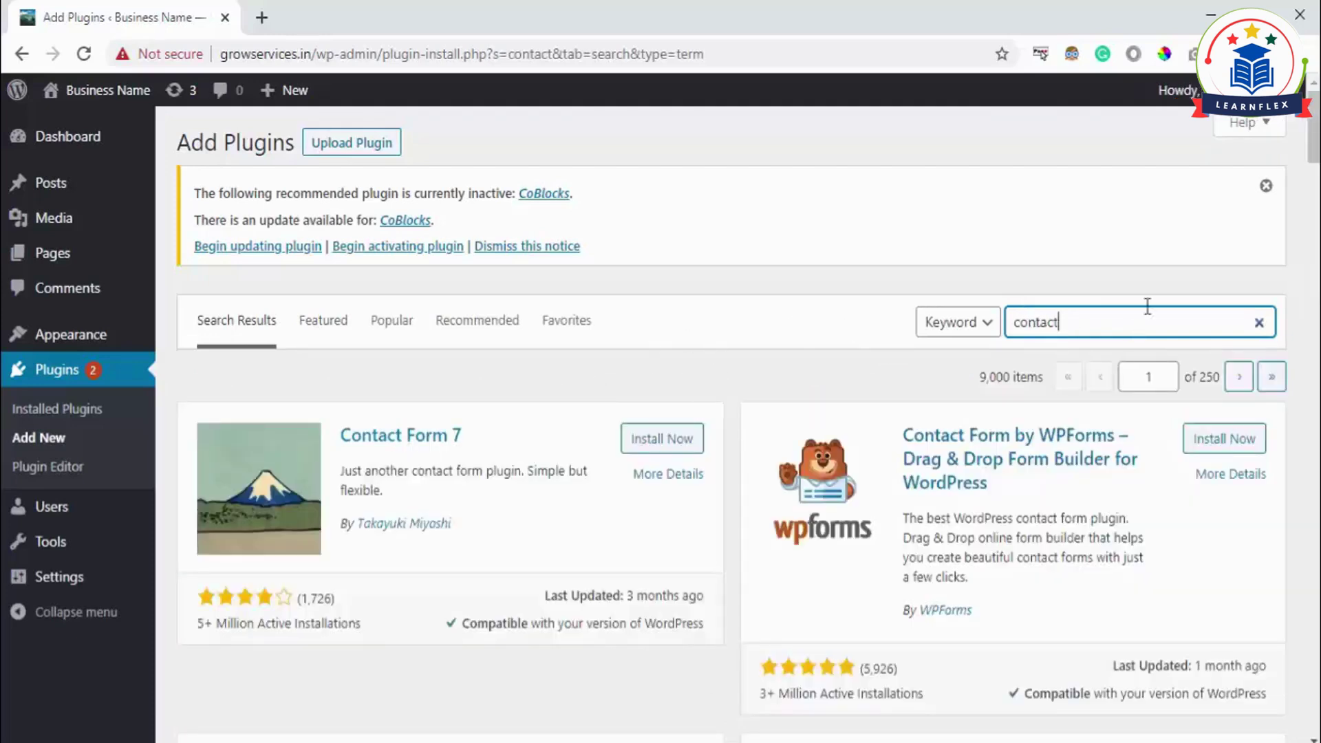
Open the Contact Form 7 plugin's details and look through its screenshots and rating information
{"action": "left_click", "coordinate": [406, 440]}
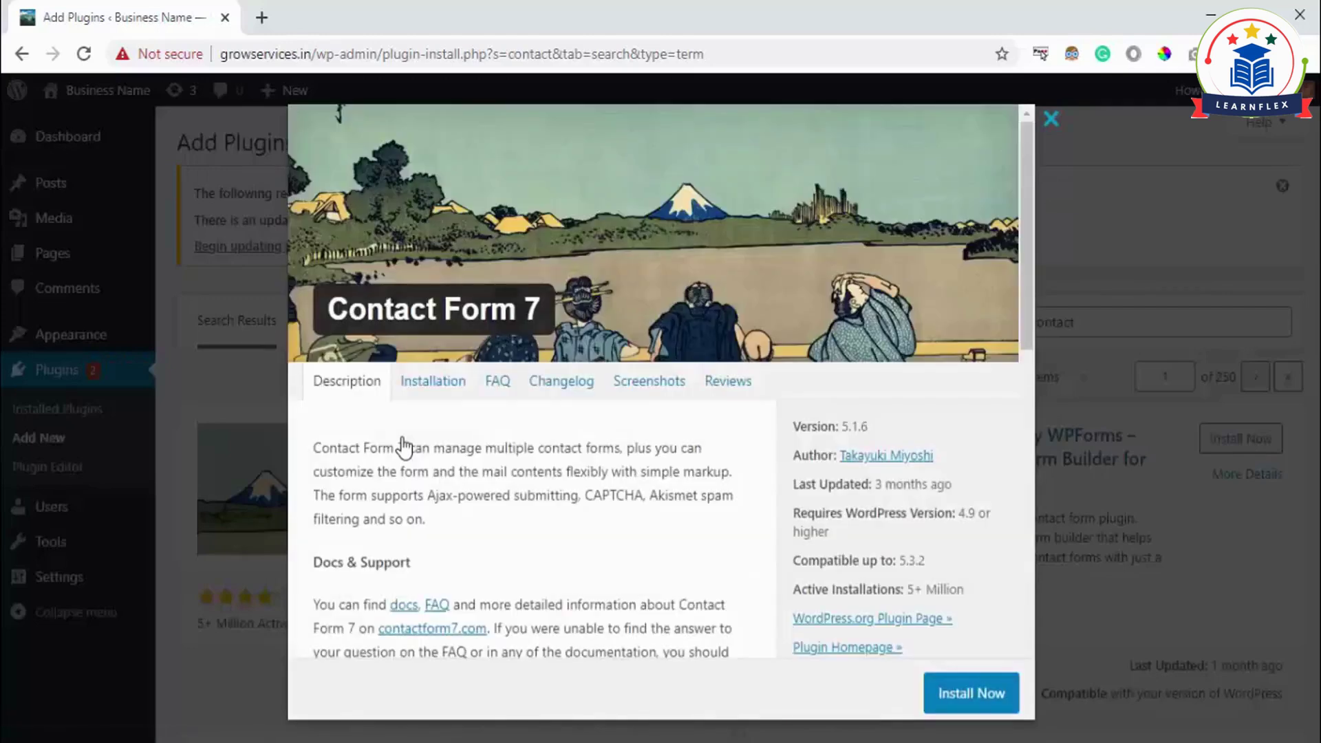
{"action": "left_click", "coordinate": [650, 382]}
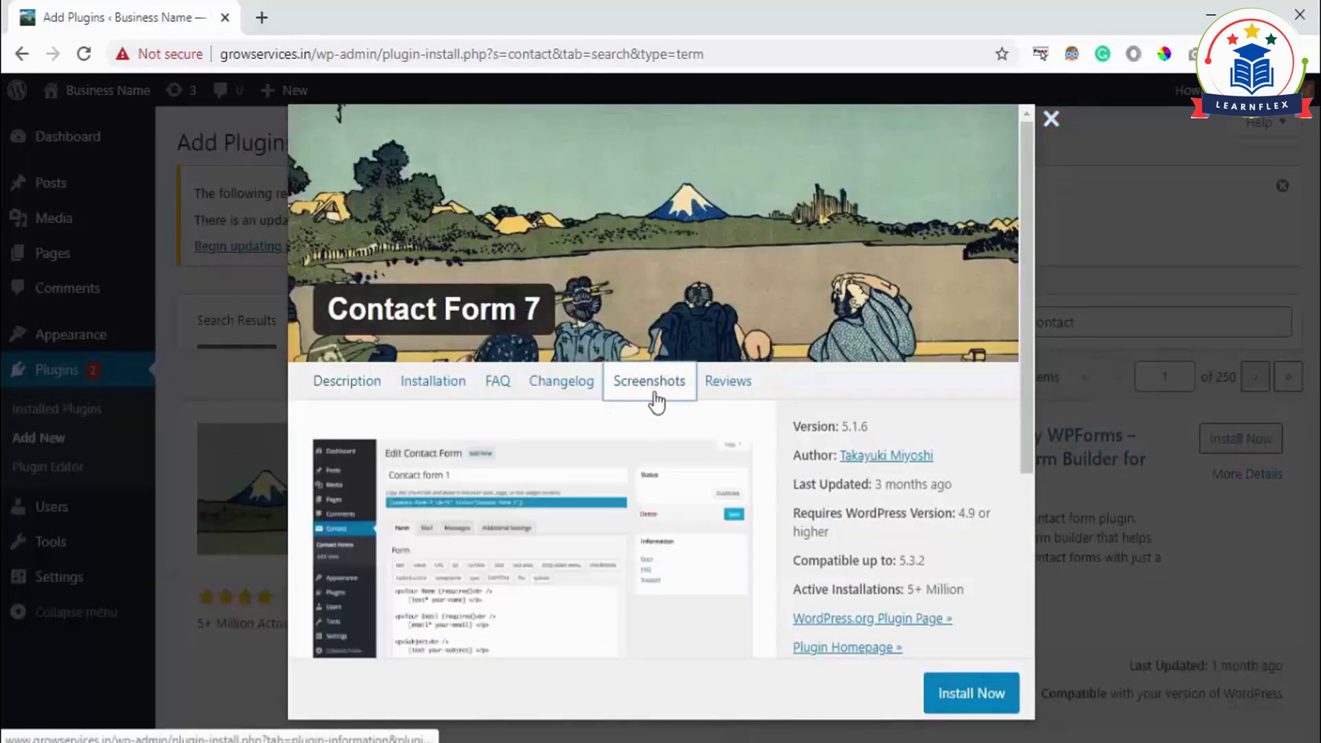
{"action": "scroll", "coordinate": [662, 477], "scroll_direction": "down", "scroll_amount": 2}
{"action": "scroll", "coordinate": [662, 477], "scroll_direction": "down", "scroll_amount": 4}
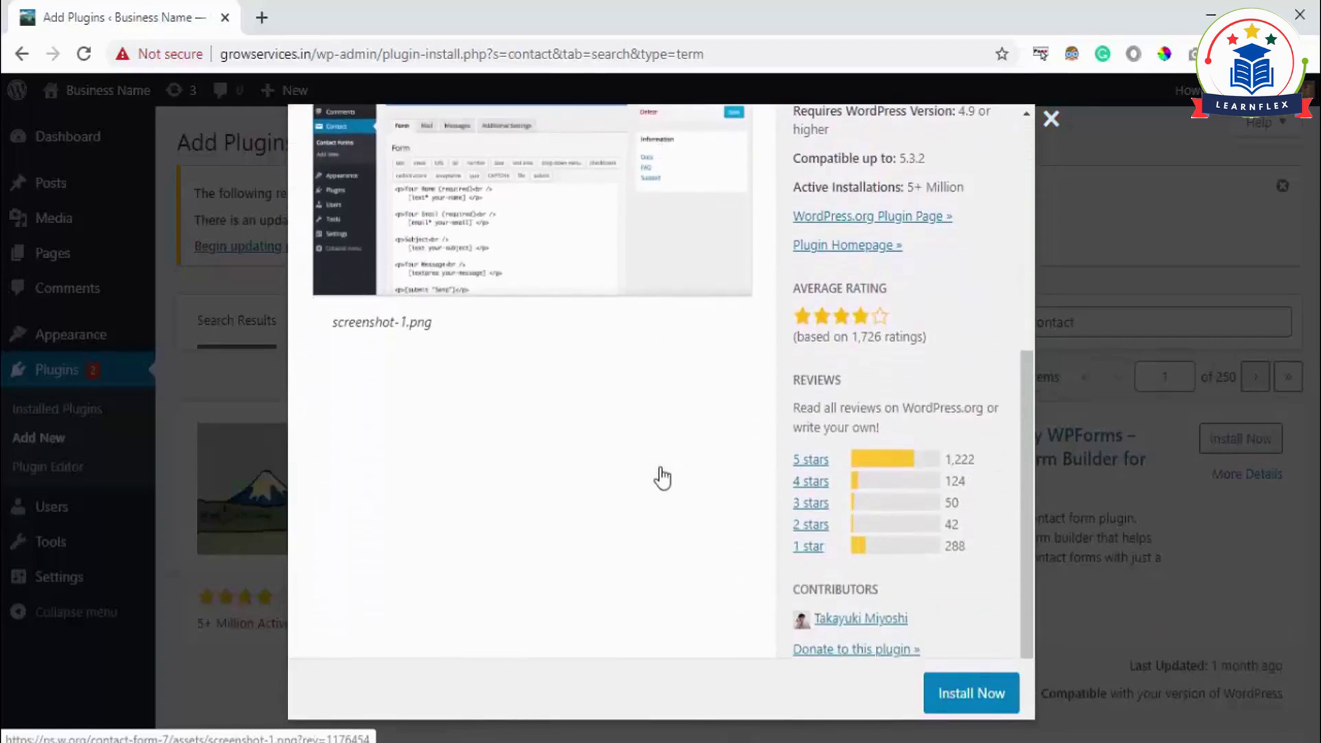
{"action": "scroll", "coordinate": [661, 477], "scroll_direction": "up", "scroll_amount": 3}
{"action": "scroll", "coordinate": [662, 476], "scroll_direction": "up", "scroll_amount": 4}
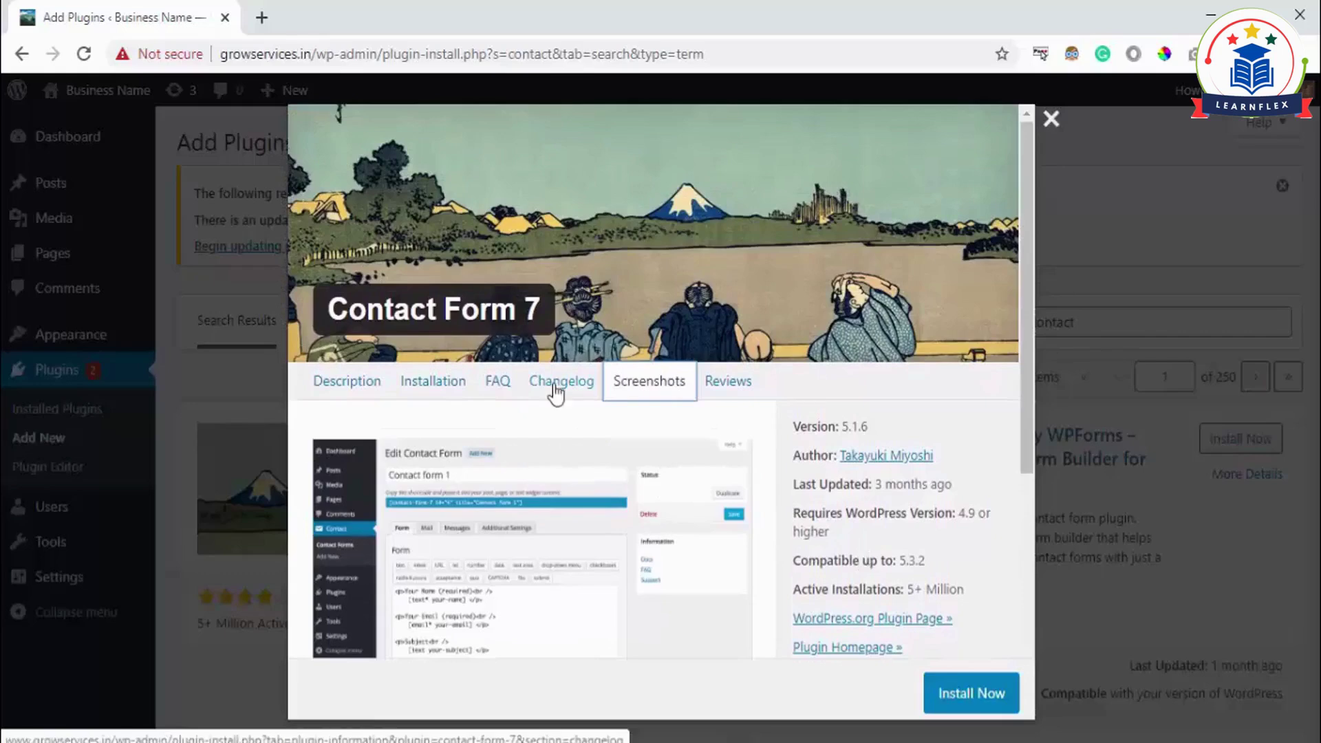
Install and activate the Contact Form 7 plugin, and locate its entry among the installed plugins
{"action": "left_click", "coordinate": [972, 696]}
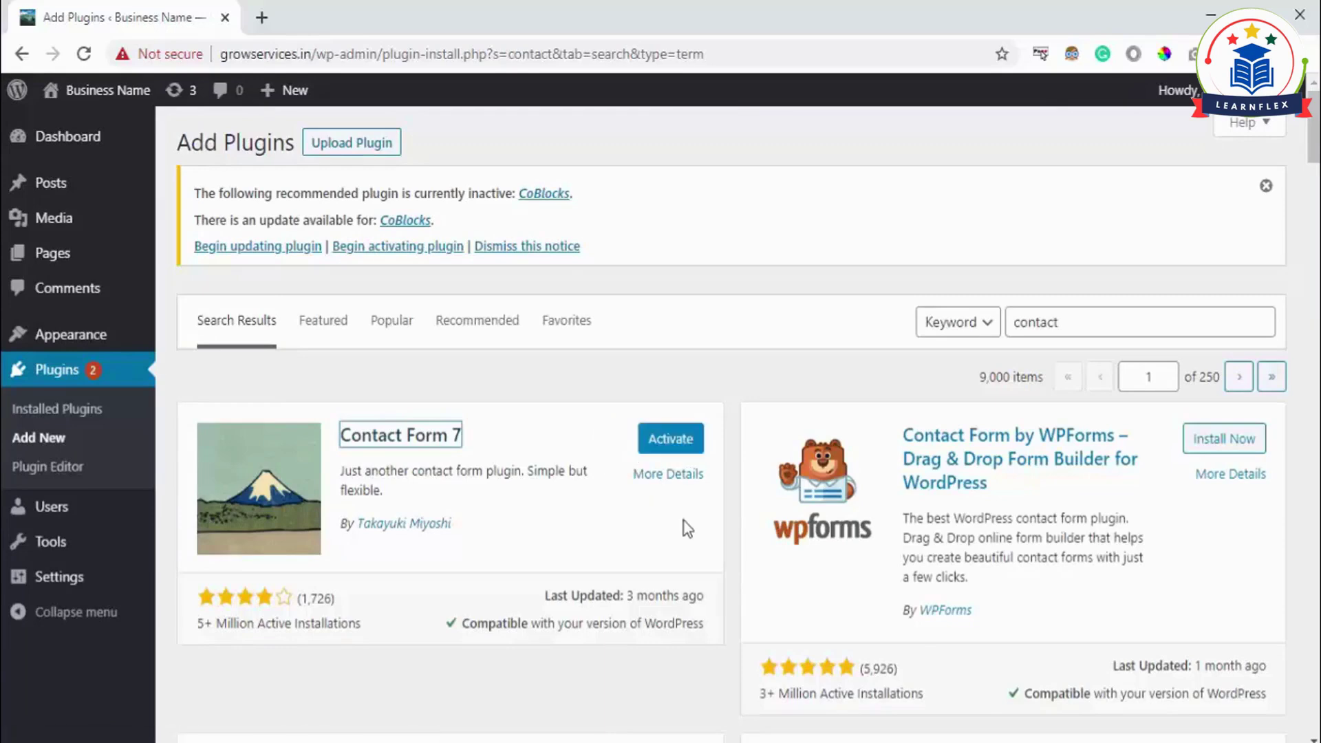
{"action": "left_click", "coordinate": [668, 441]}
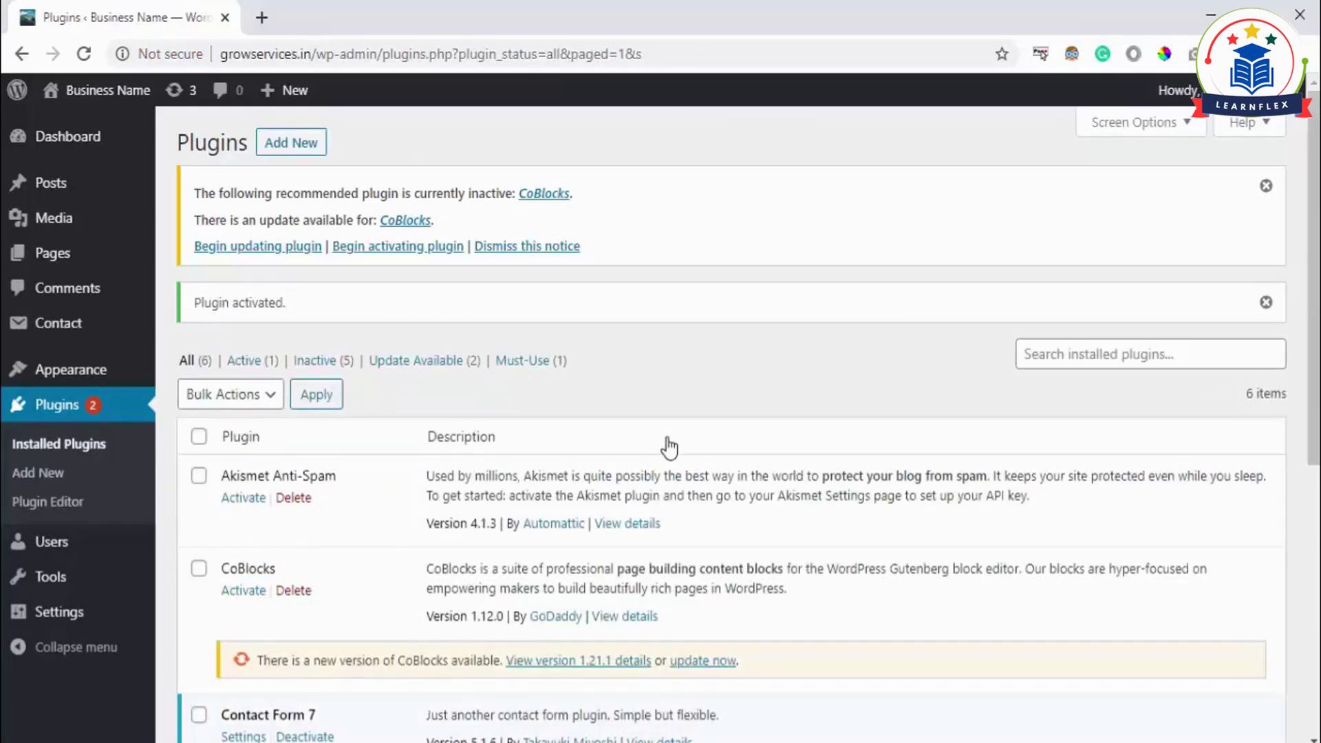
{"action": "scroll", "coordinate": [667, 447], "scroll_direction": "down", "scroll_amount": 4}
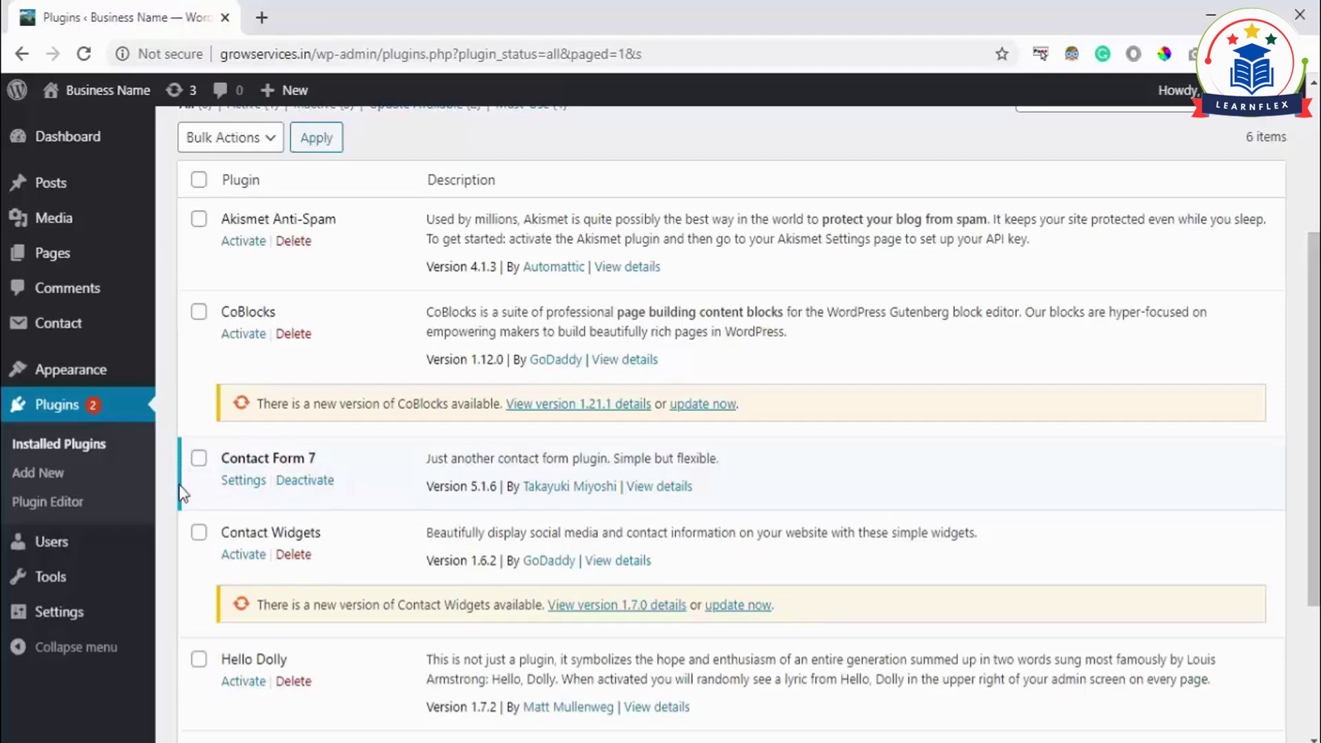
{"action": "scroll", "coordinate": [180, 493], "scroll_direction": "down", "scroll_amount": 3}
{"action": "scroll", "coordinate": [180, 502], "scroll_direction": "up", "scroll_amount": 2}
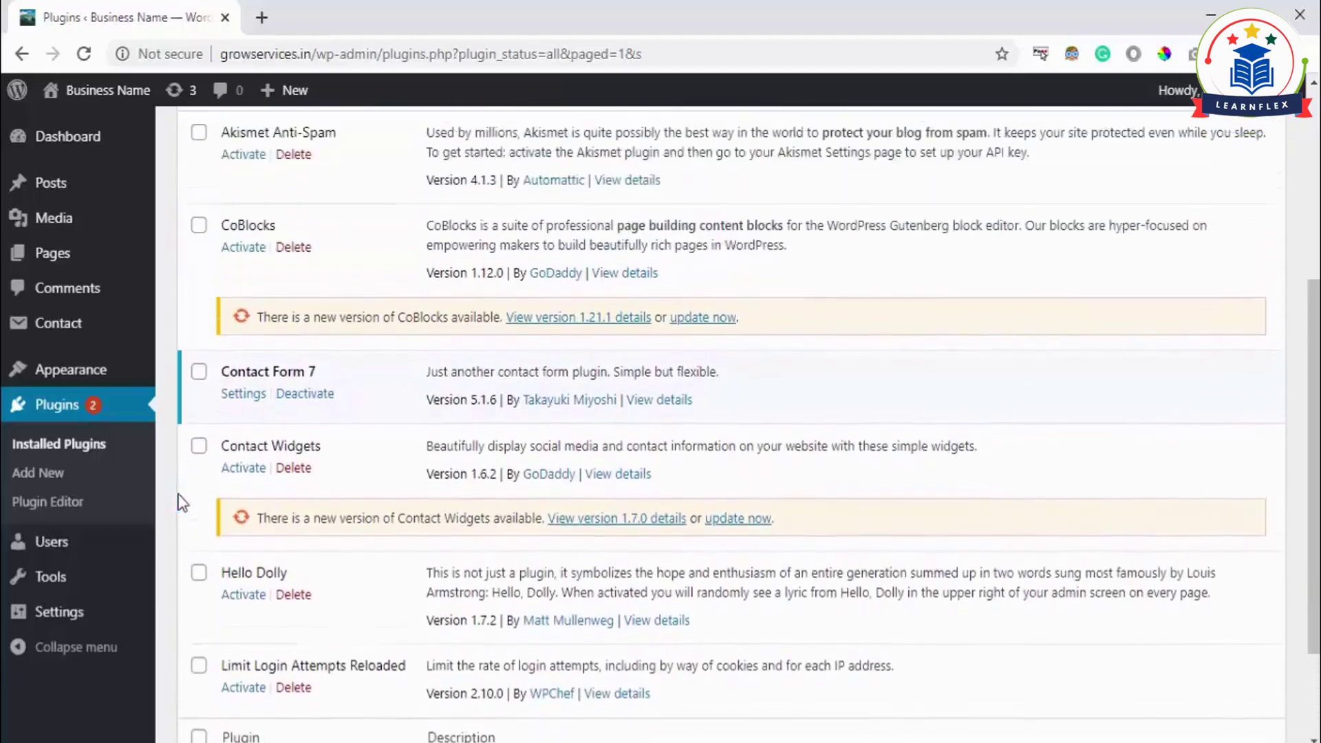
{"action": "scroll", "coordinate": [180, 502], "scroll_direction": "up", "scroll_amount": 5}
{"action": "scroll", "coordinate": [199, 467], "scroll_direction": "down", "scroll_amount": 5}
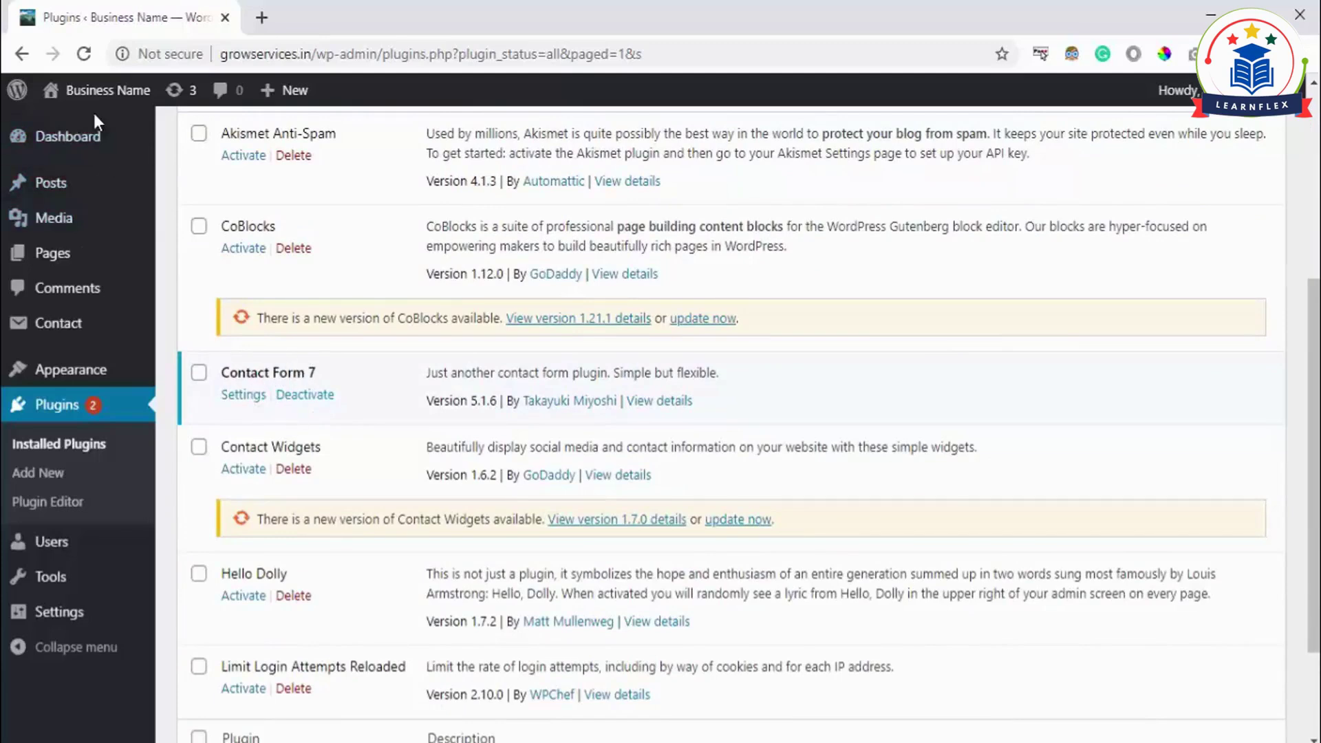
Open the Contact Forms list in a new browser tab and bring up its list of forms
{"action": "mouse_move", "coordinate": [97, 325]}
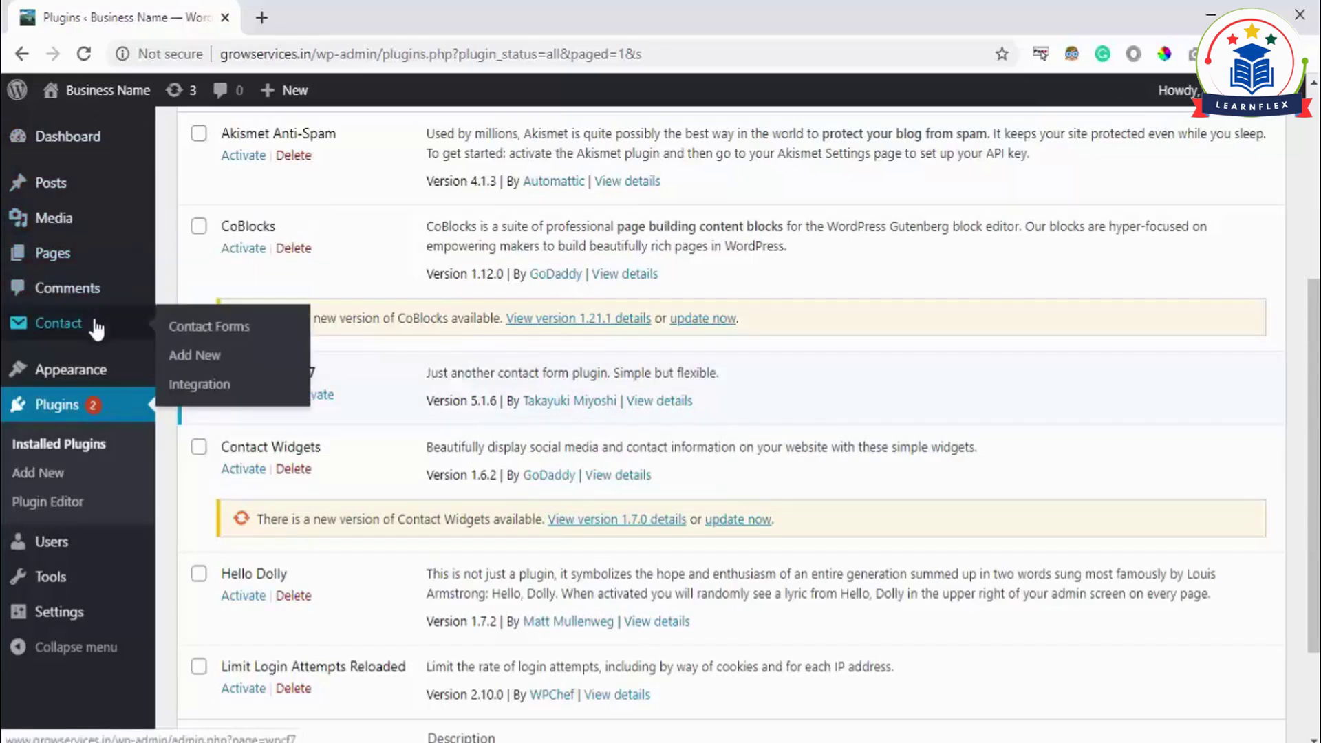
{"action": "right_click", "coordinate": [197, 335]}
{"action": "left_click", "coordinate": [210, 340]}
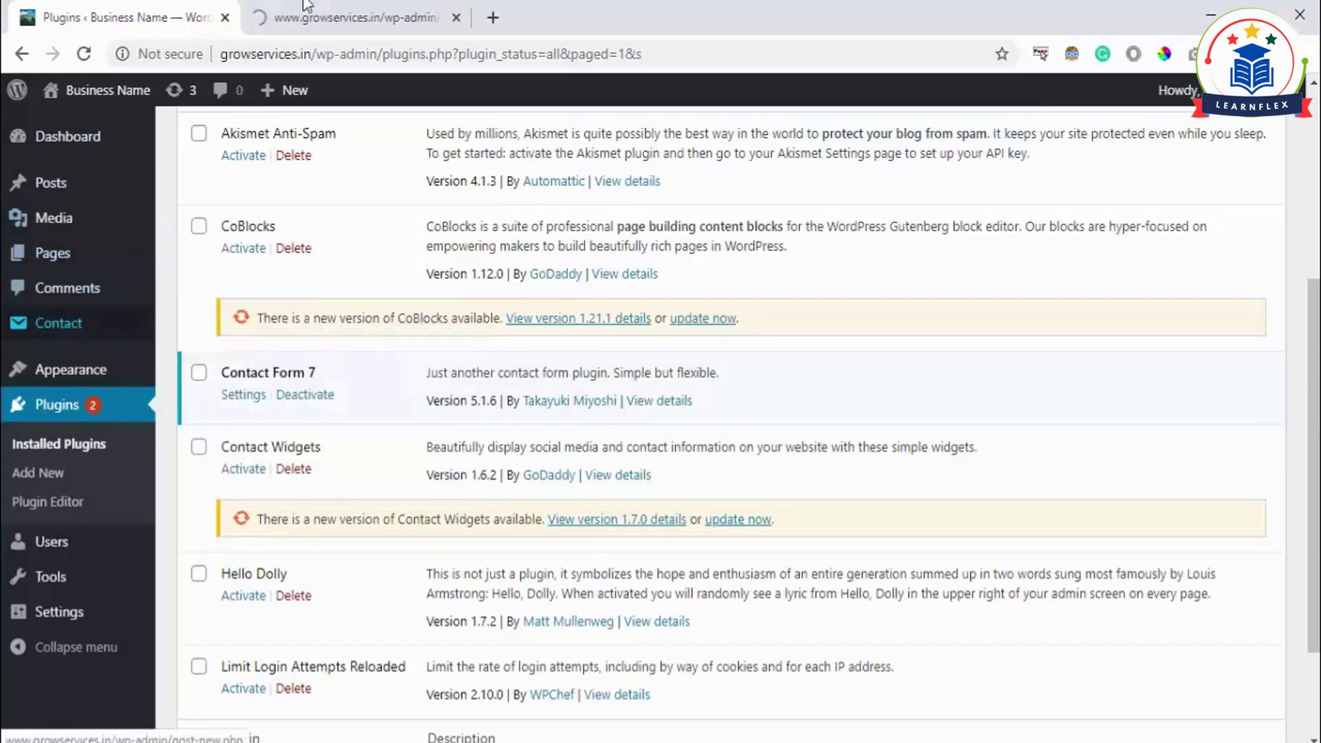
{"action": "left_click", "coordinate": [304, 2]}
{"action": "scroll", "coordinate": [540, 392], "scroll_direction": "down", "scroll_amount": 3}
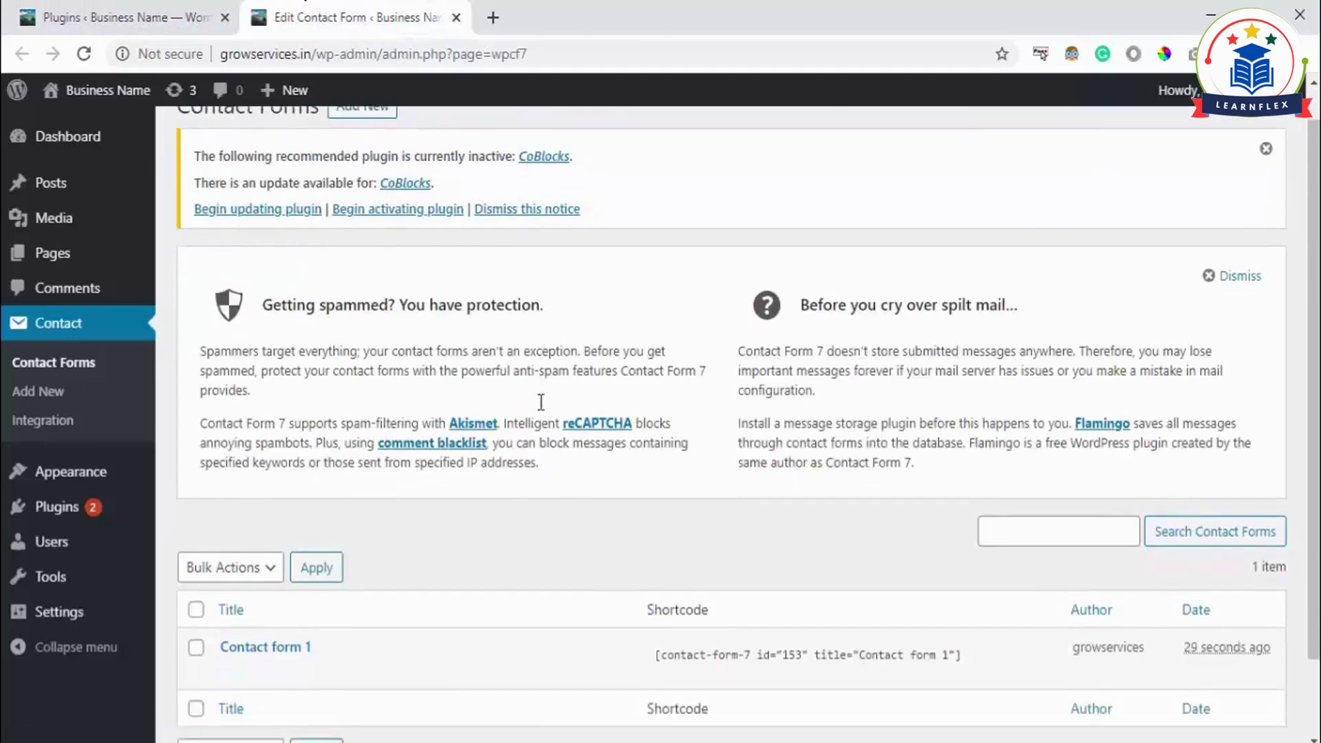
{"action": "scroll", "coordinate": [541, 402], "scroll_direction": "up", "scroll_amount": 2}
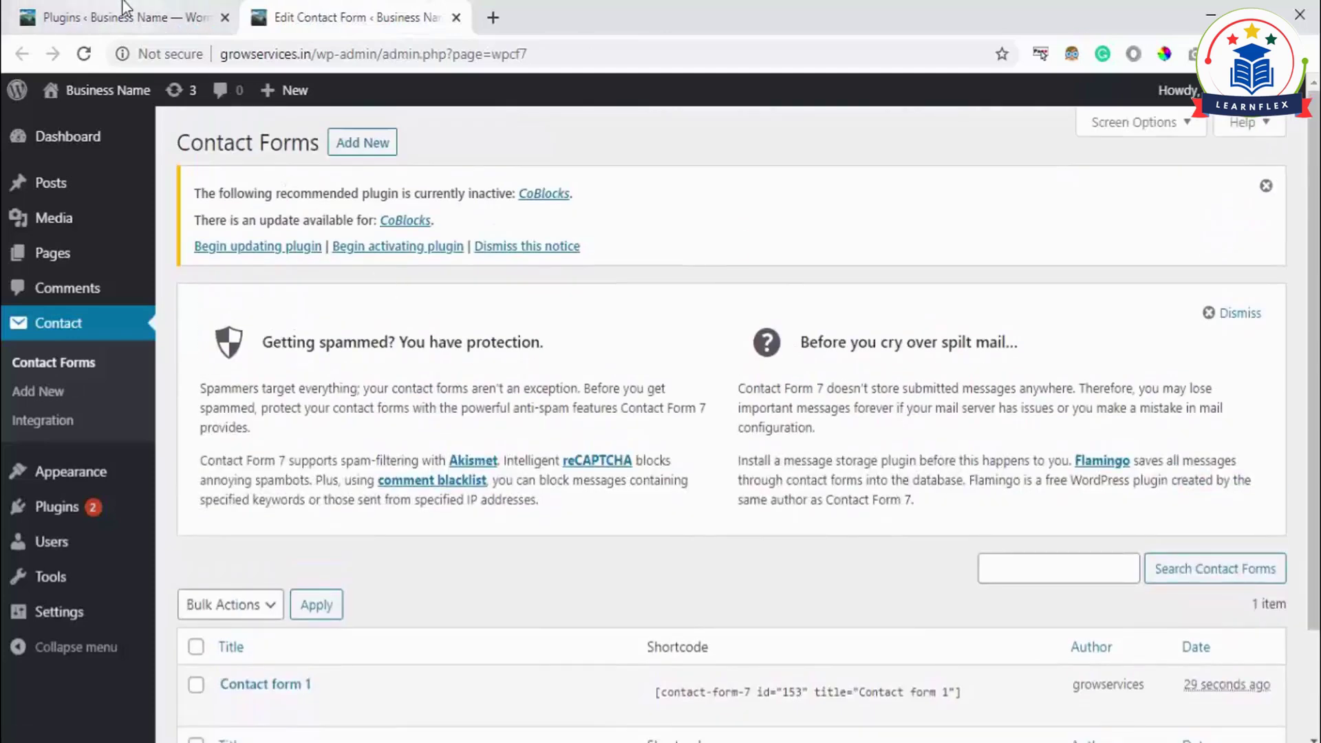
{"action": "scroll", "coordinate": [537, 432], "scroll_direction": "down", "scroll_amount": 2}
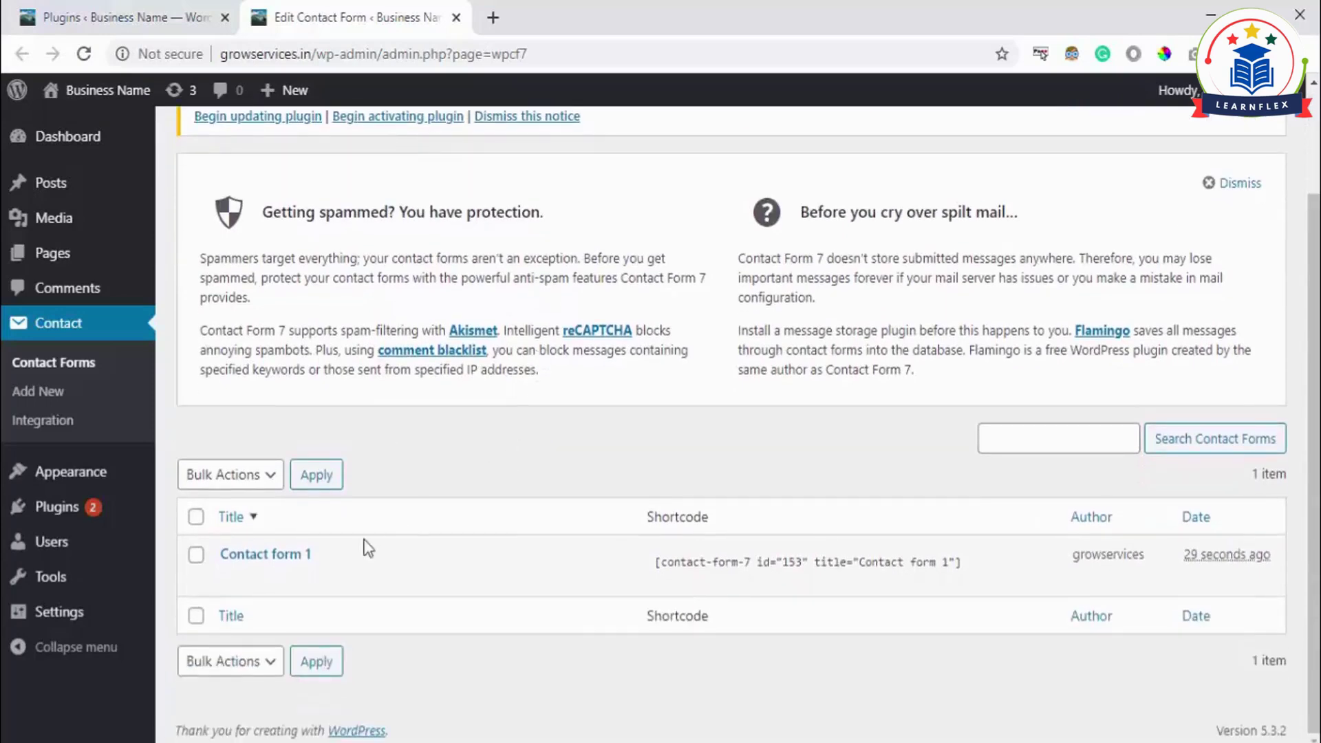
Open Contact form 1 for editing and examine its form template and shortcode
{"action": "left_click", "coordinate": [260, 554]}
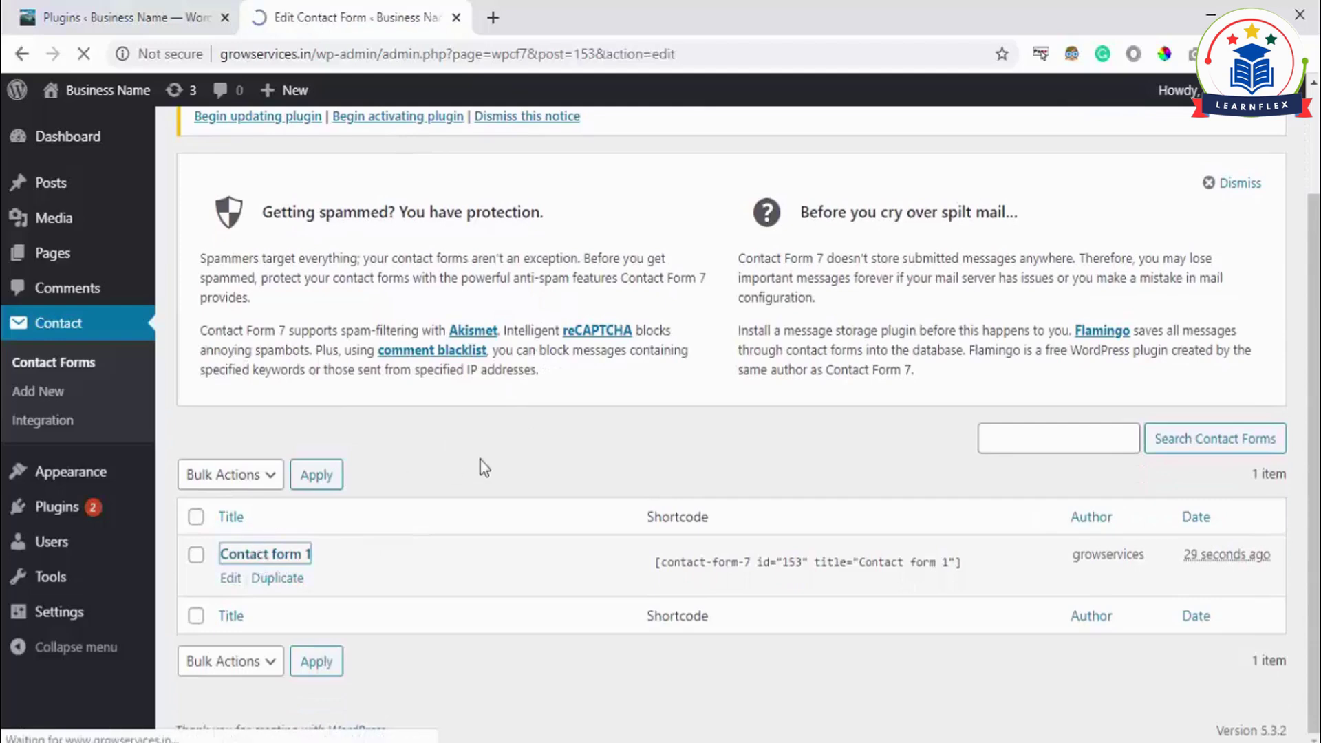
{"action": "scroll", "coordinate": [797, 418], "scroll_direction": "down", "scroll_amount": 4}
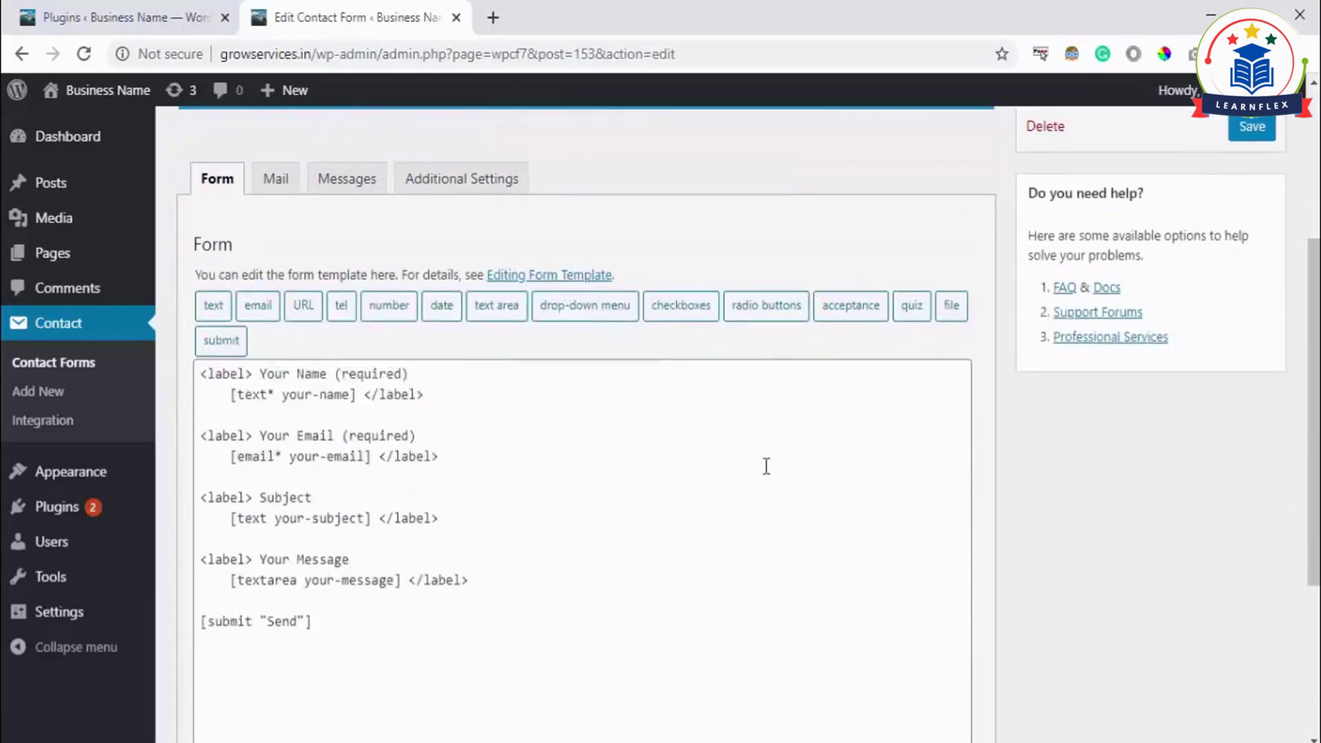
{"action": "scroll", "coordinate": [604, 551], "scroll_direction": "up", "scroll_amount": 2}
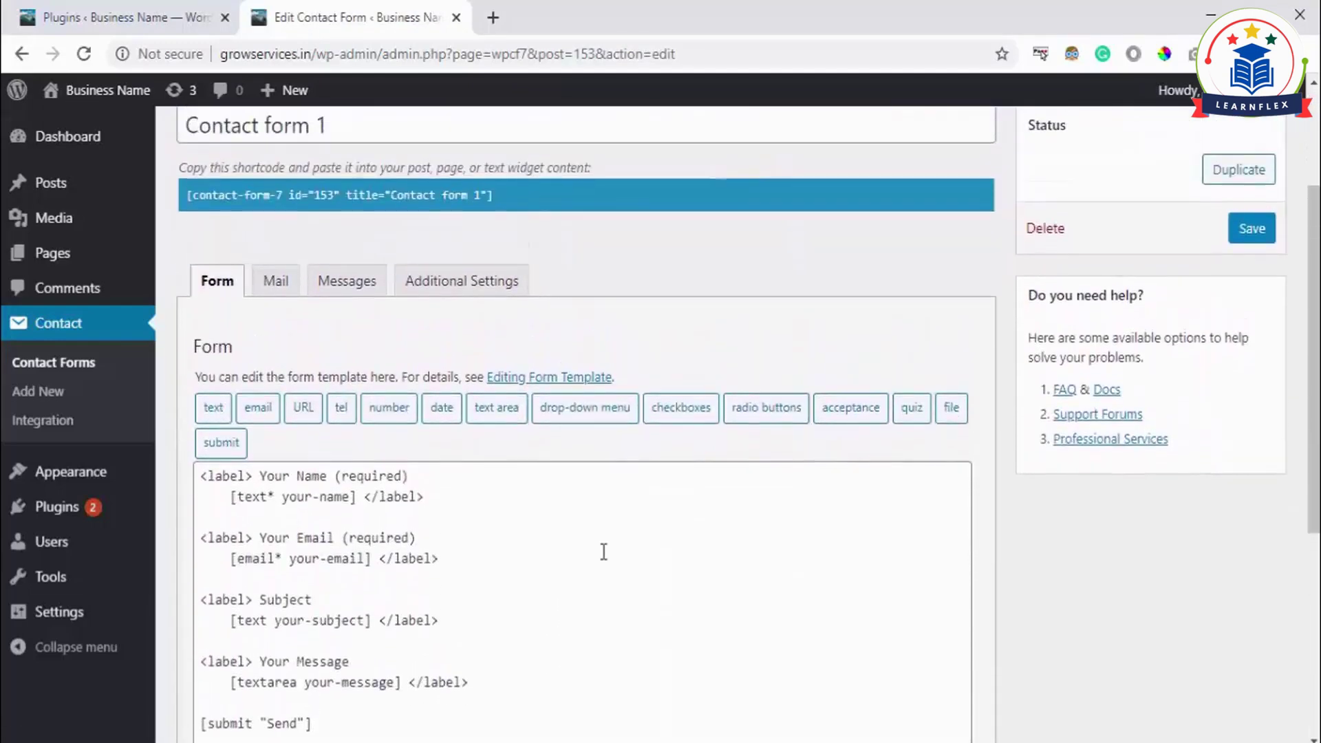
{"action": "scroll", "coordinate": [604, 551], "scroll_direction": "up", "scroll_amount": 3}
{"action": "scroll", "coordinate": [603, 552], "scroll_direction": "down", "scroll_amount": 4}
{"action": "scroll", "coordinate": [602, 544], "scroll_direction": "down", "scroll_amount": 3}
{"action": "scroll", "coordinate": [582, 357], "scroll_direction": "up", "scroll_amount": 1}
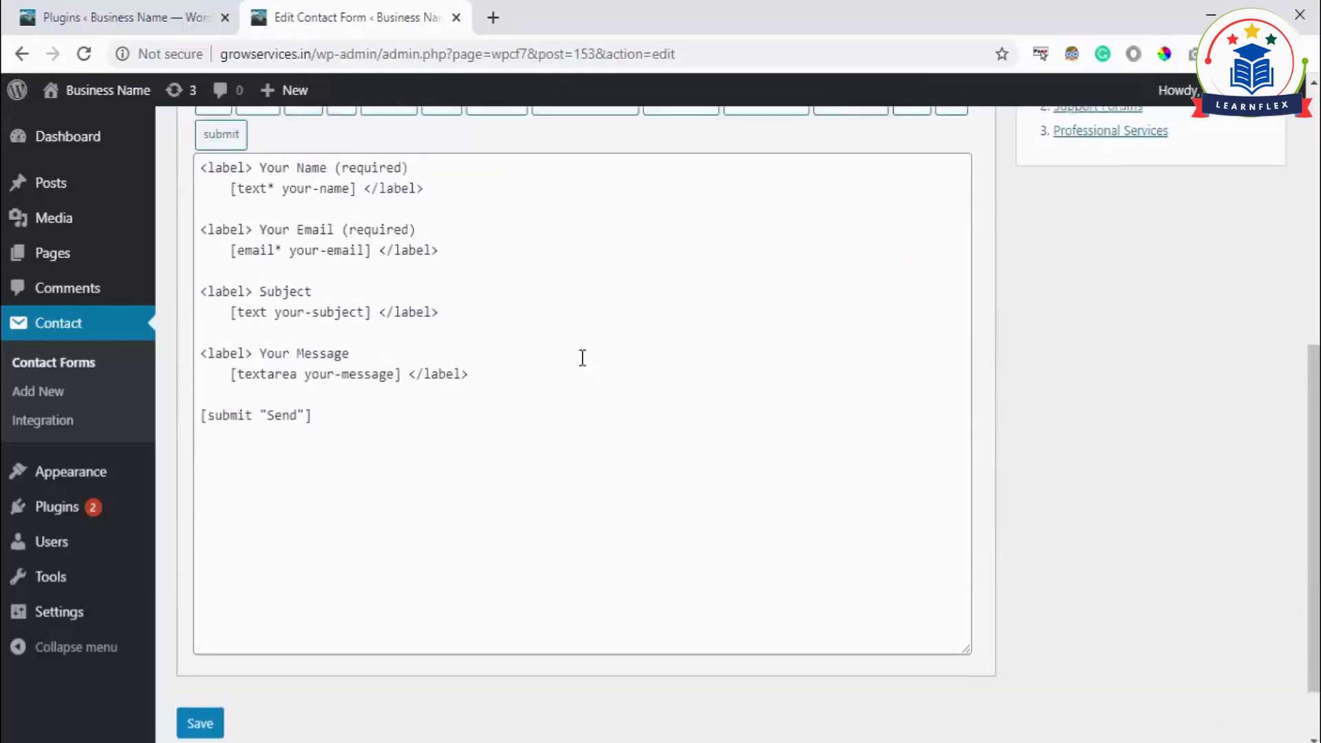
{"action": "scroll", "coordinate": [582, 358], "scroll_direction": "up", "scroll_amount": 5}
Review the form's Mail, Messages and Additional Settings sections, and return to the Form template
{"action": "left_click", "coordinate": [274, 309]}
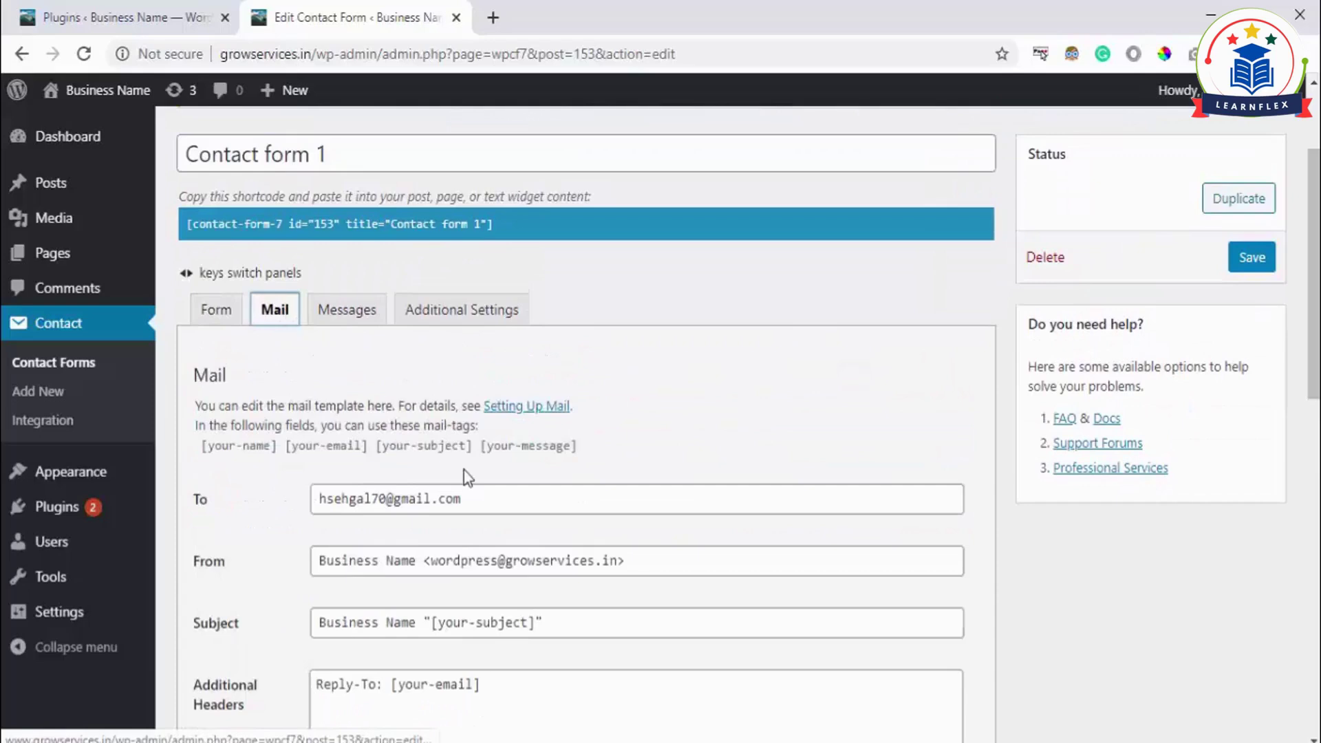
{"action": "scroll", "coordinate": [463, 469], "scroll_direction": "down", "scroll_amount": 3}
{"action": "scroll", "coordinate": [383, 298], "scroll_direction": "up", "scroll_amount": 1}
{"action": "left_click", "coordinate": [348, 184]}
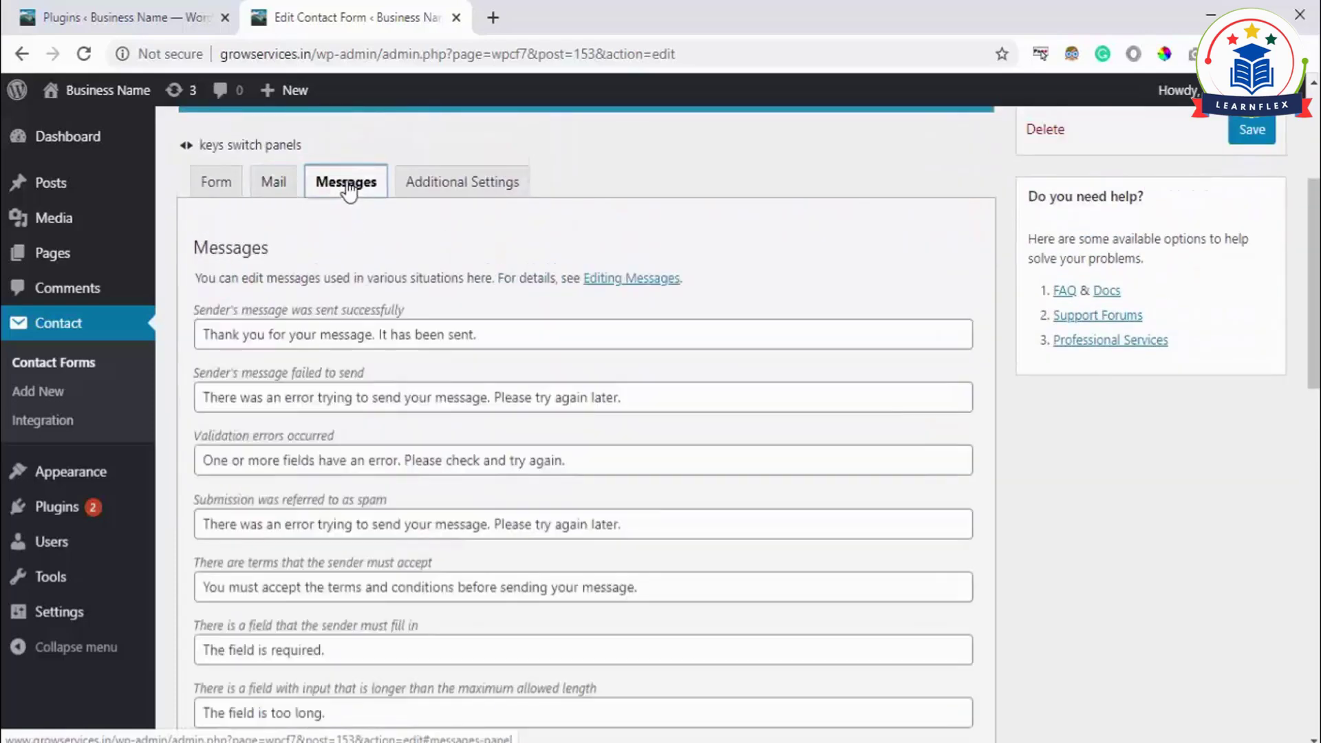
{"action": "left_click", "coordinate": [457, 184]}
{"action": "left_click", "coordinate": [239, 292]}
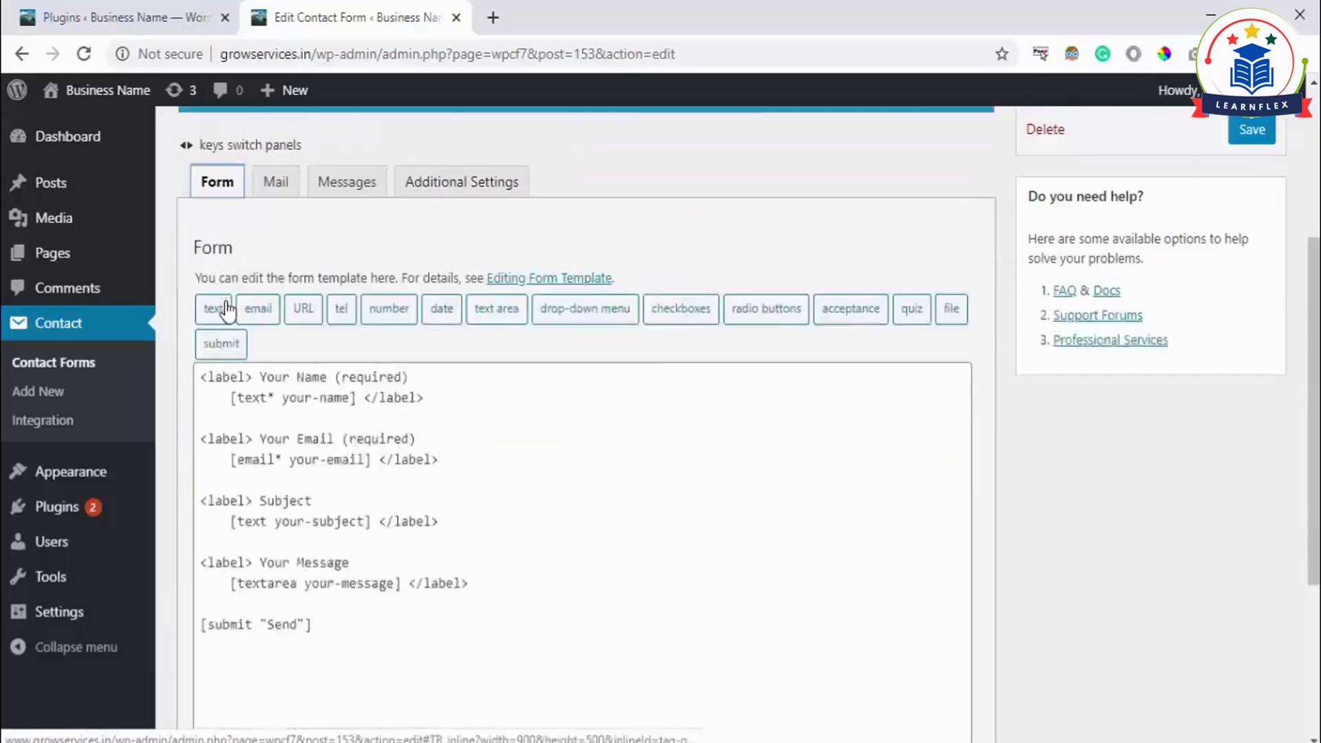
Select the entire shortcode of Contact form 1
{"action": "scroll", "coordinate": [688, 207], "scroll_direction": "up", "scroll_amount": 4}
{"action": "left_click", "coordinate": [515, 383]}
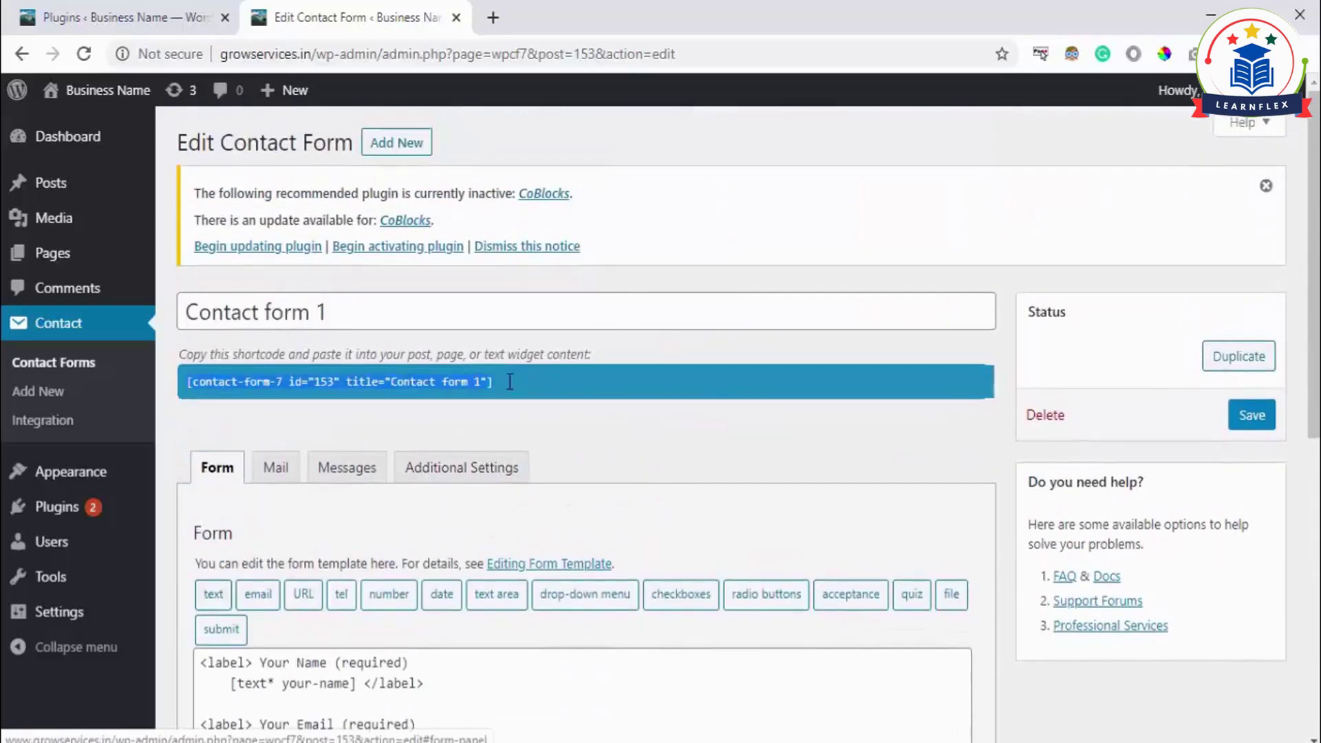
{"action": "double_click", "coordinate": [360, 381]}
{"action": "left_click", "coordinate": [360, 380]}
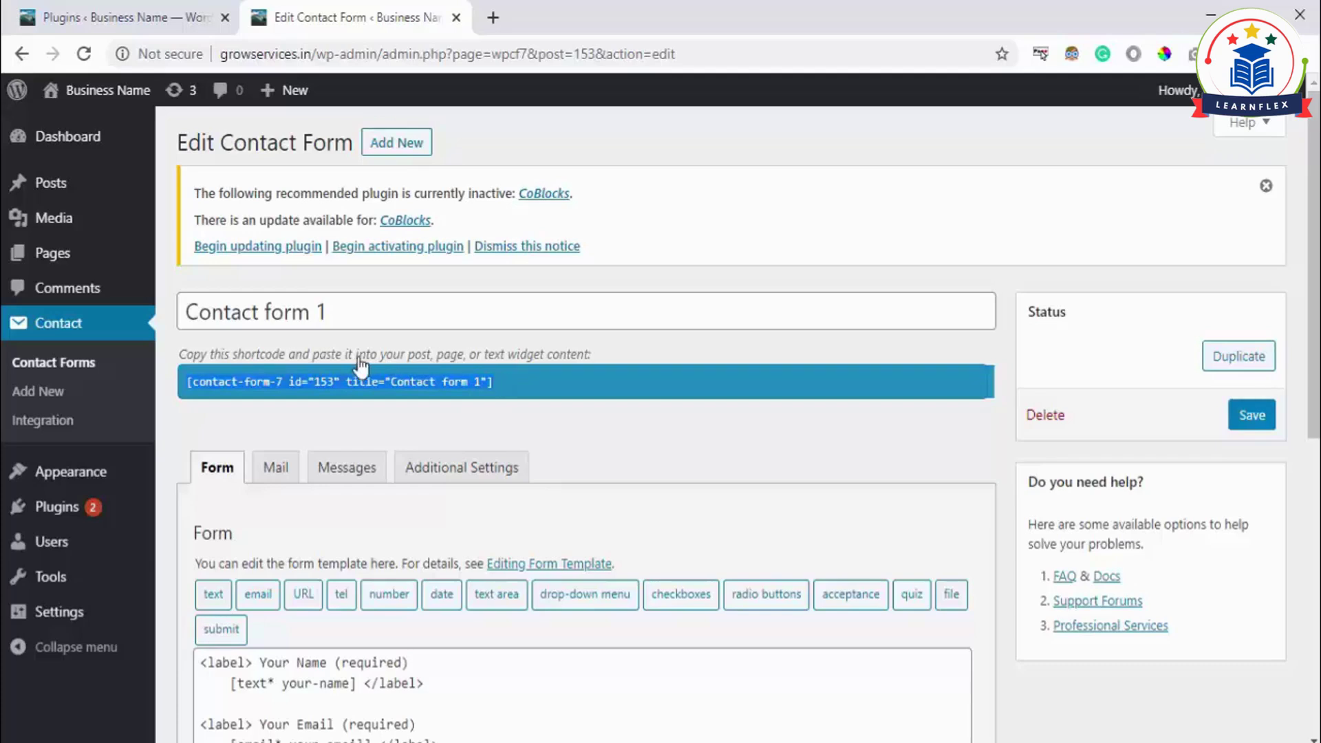
Open the installed plugins list and look through all the plugins on the site
{"action": "mouse_move", "coordinate": [60, 521]}
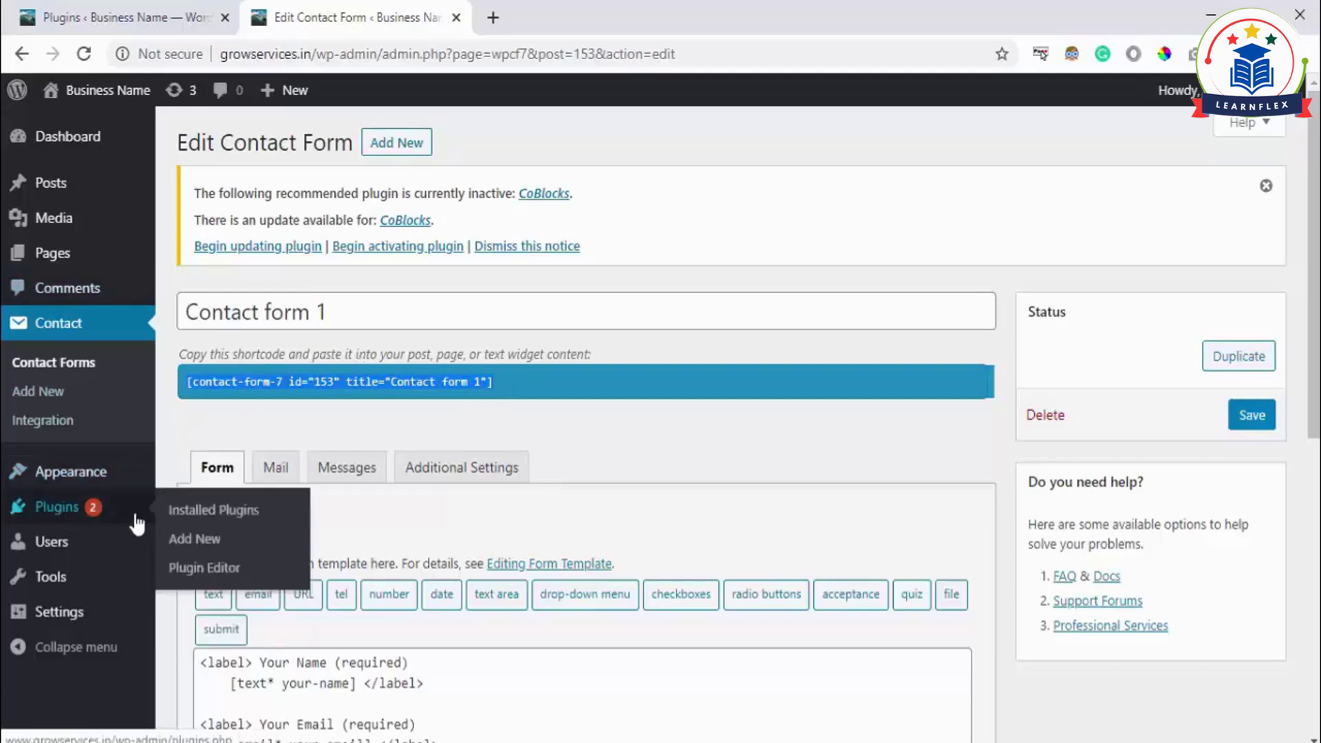
{"action": "left_click", "coordinate": [209, 515]}
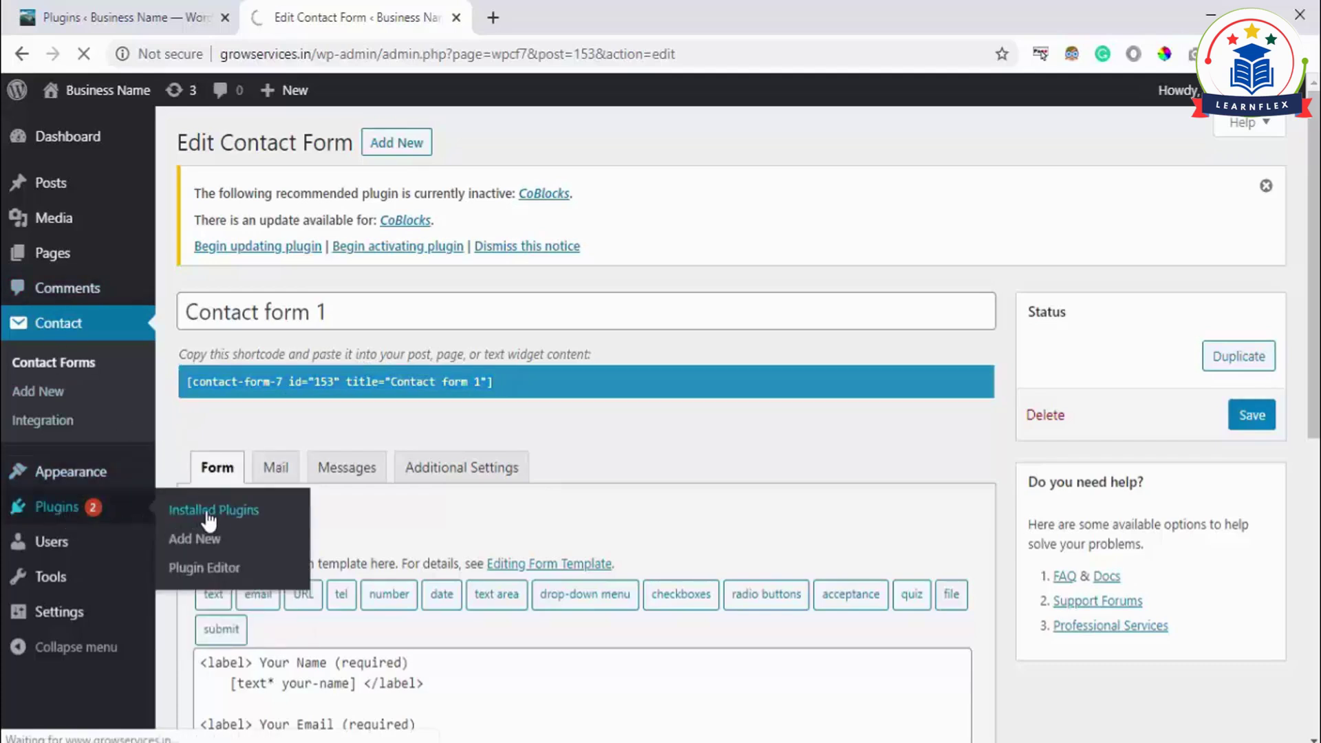
{"action": "scroll", "coordinate": [456, 497], "scroll_direction": "down", "scroll_amount": 6}
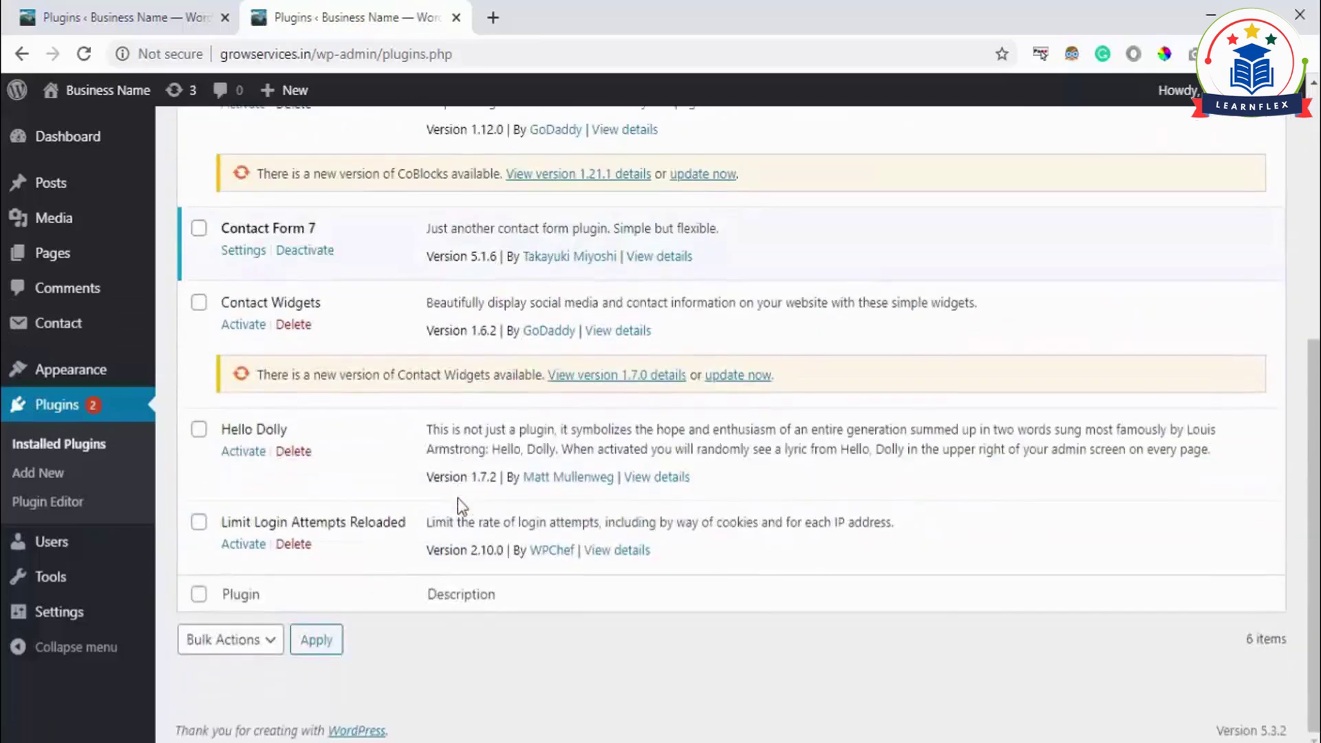
{"action": "scroll", "coordinate": [457, 497], "scroll_direction": "up", "scroll_amount": 4}
{"action": "scroll", "coordinate": [459, 506], "scroll_direction": "down", "scroll_amount": 2}
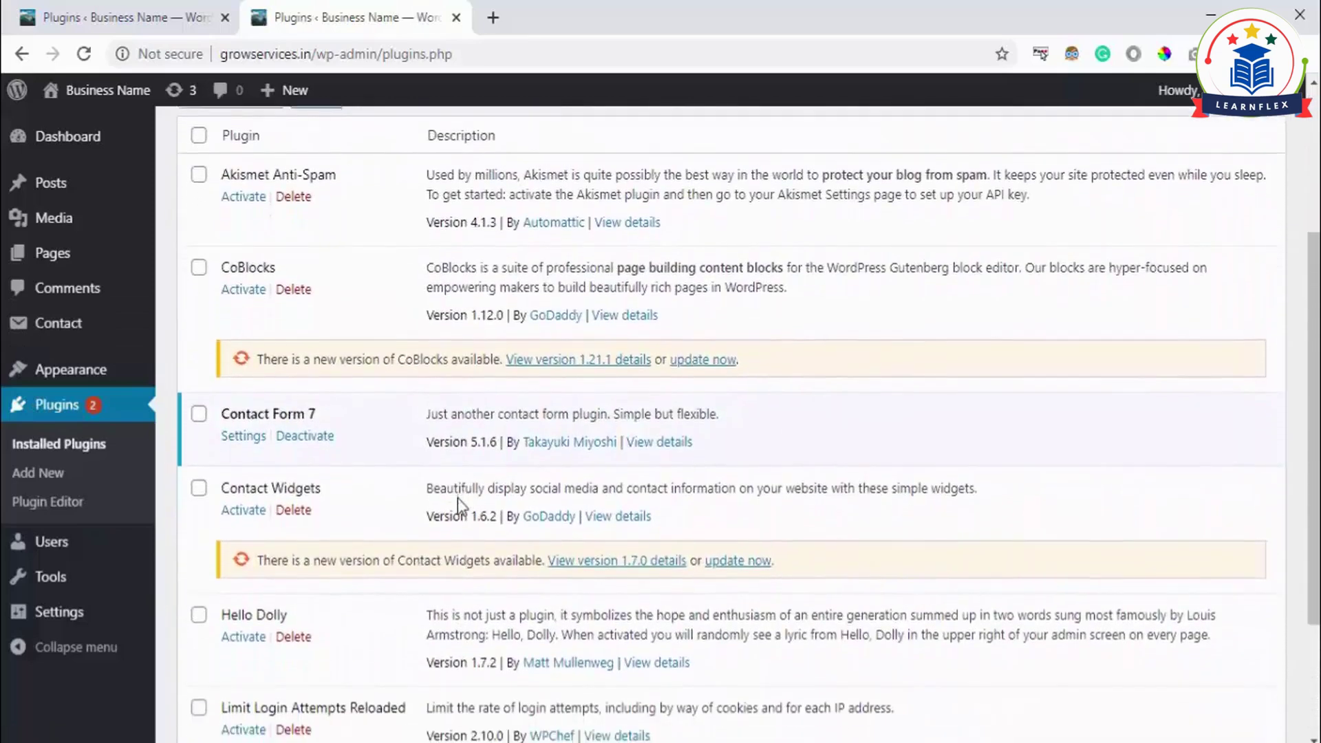
{"action": "scroll", "coordinate": [457, 497], "scroll_direction": "up", "scroll_amount": 4}
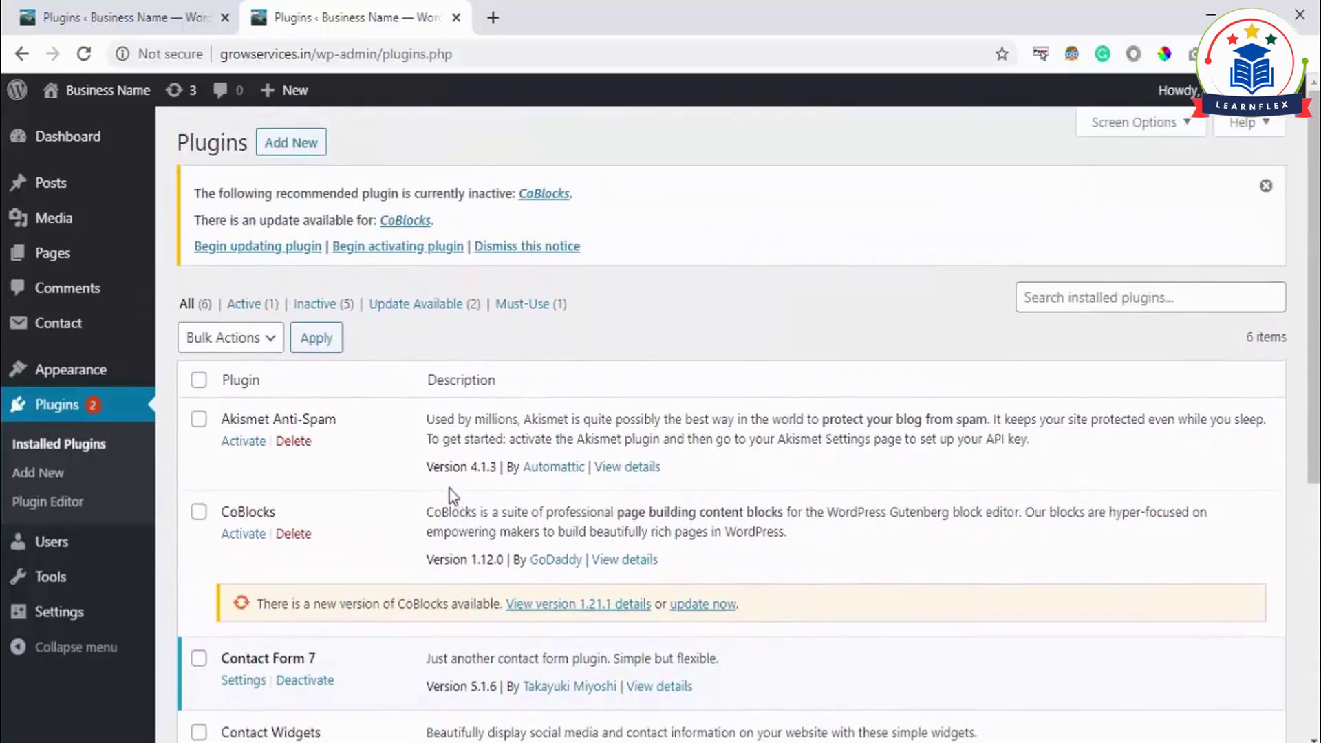
{"action": "scroll", "coordinate": [448, 489], "scroll_direction": "down", "scroll_amount": 6}
{"action": "scroll", "coordinate": [448, 489], "scroll_direction": "up", "scroll_amount": 6}
Filter the plugins list by Active, by Inactive, and finally by Update Available
{"action": "left_click", "coordinate": [243, 305]}
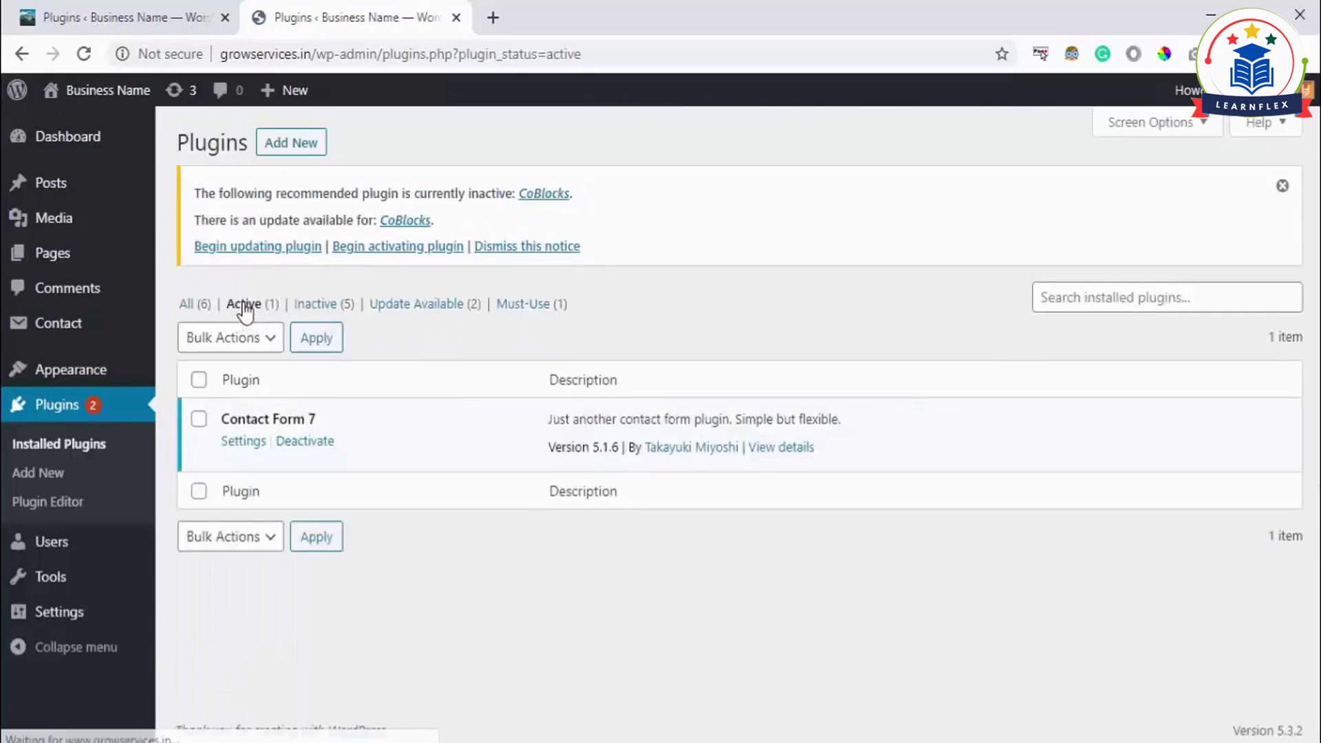
{"action": "left_click", "coordinate": [316, 304]}
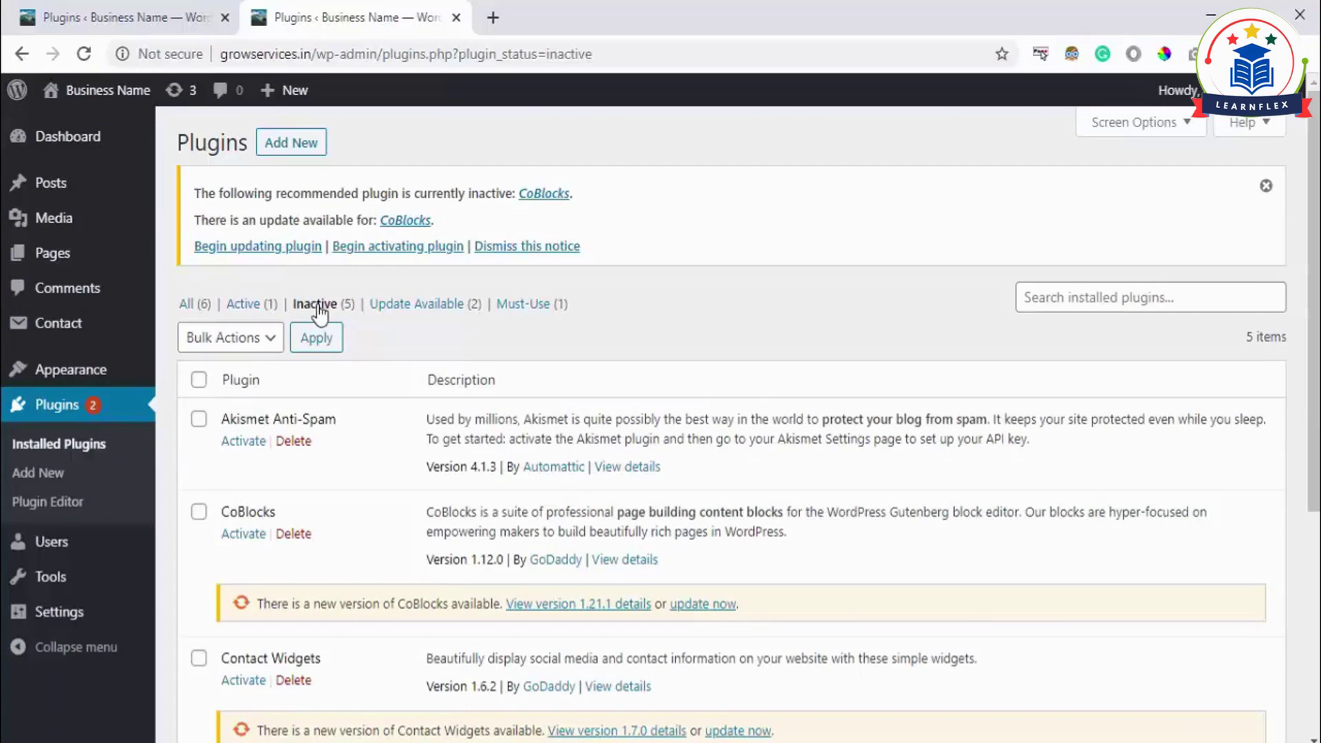
{"action": "left_click", "coordinate": [421, 307]}
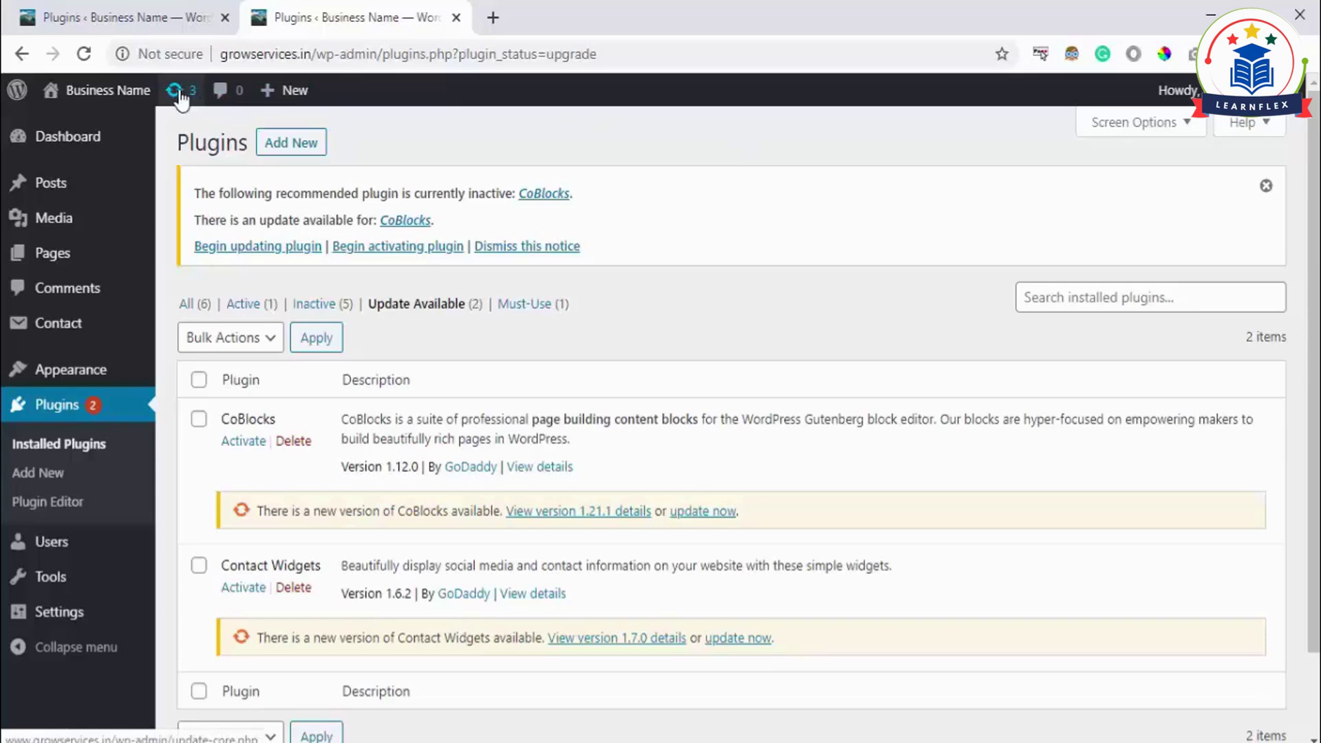
Check the WordPress Updates page for plugin and theme updates, and return to the list of plugins with updates available
{"action": "left_click", "coordinate": [176, 93]}
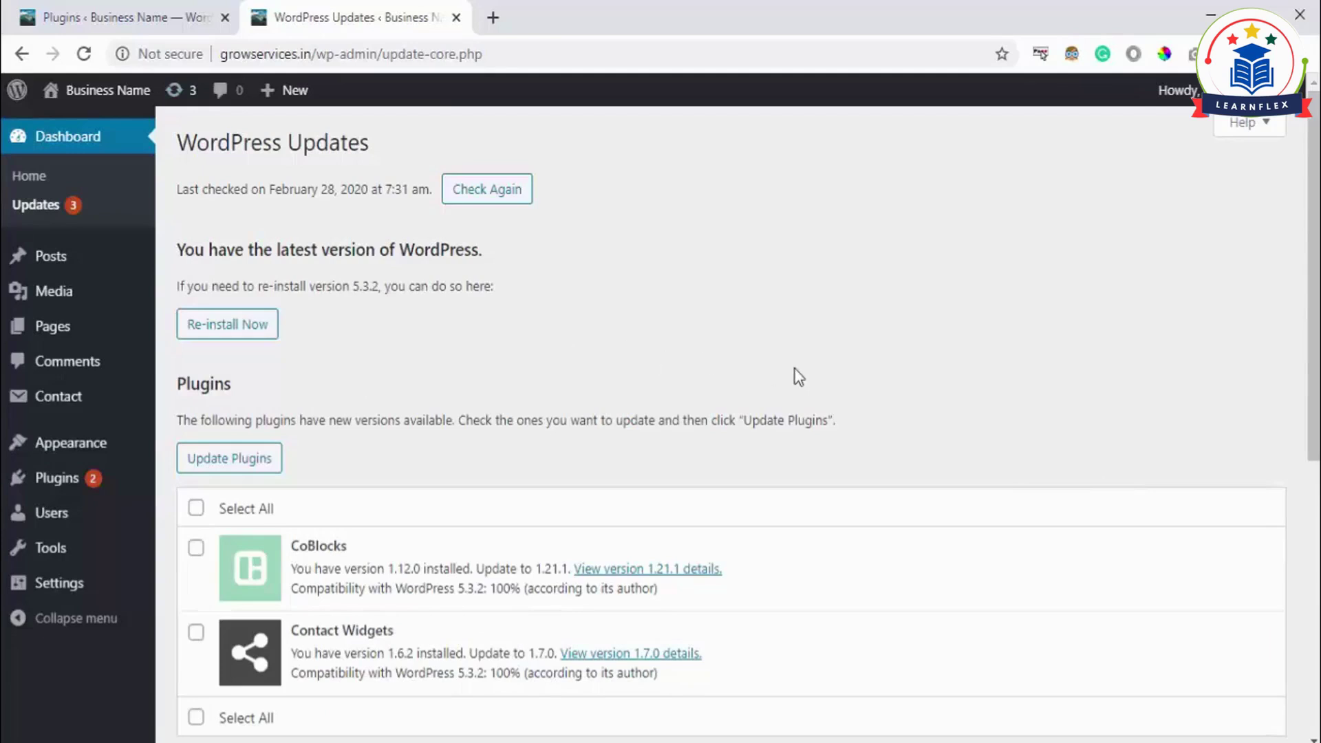
{"action": "scroll", "coordinate": [798, 377], "scroll_direction": "down", "scroll_amount": 7}
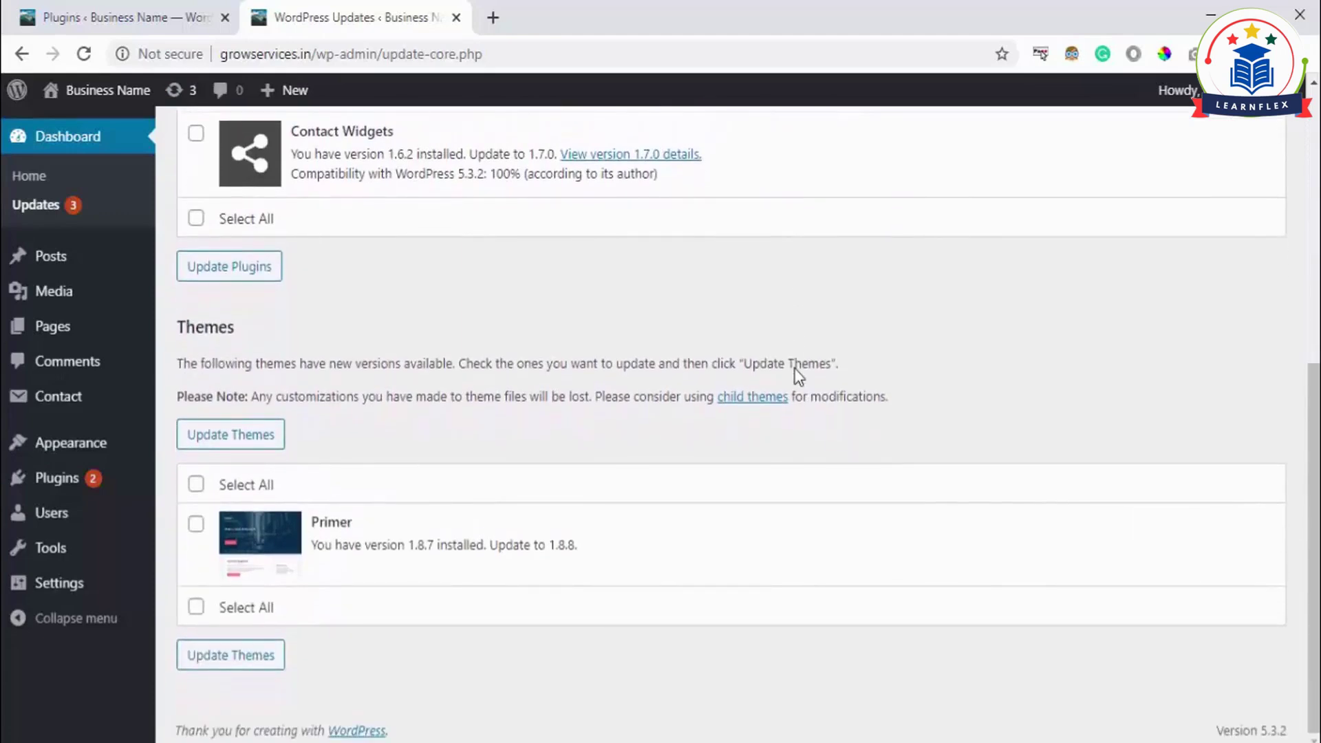
{"action": "scroll", "coordinate": [798, 377], "scroll_direction": "up", "scroll_amount": 7}
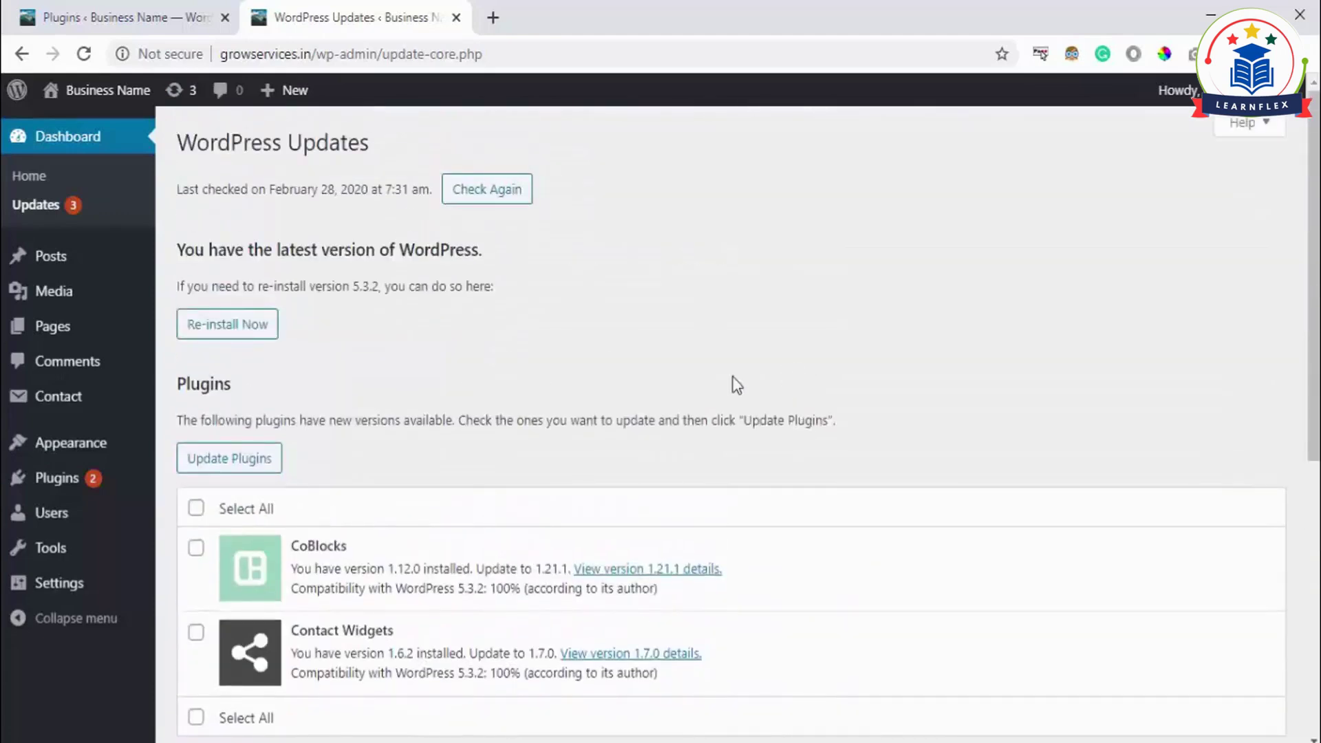
{"action": "left_click", "coordinate": [22, 55]}
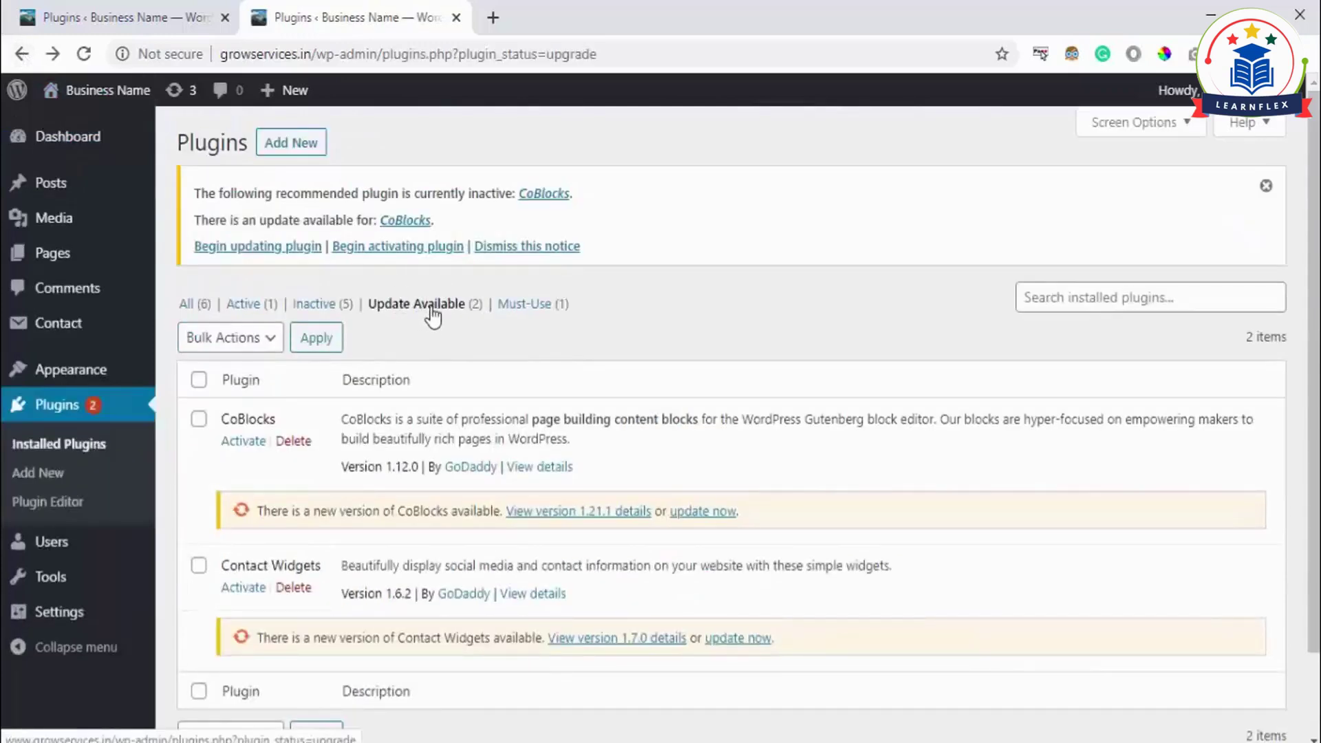
Filter the plugins list by Must-Use, and return to the list of all plugins
{"action": "left_click", "coordinate": [519, 305]}
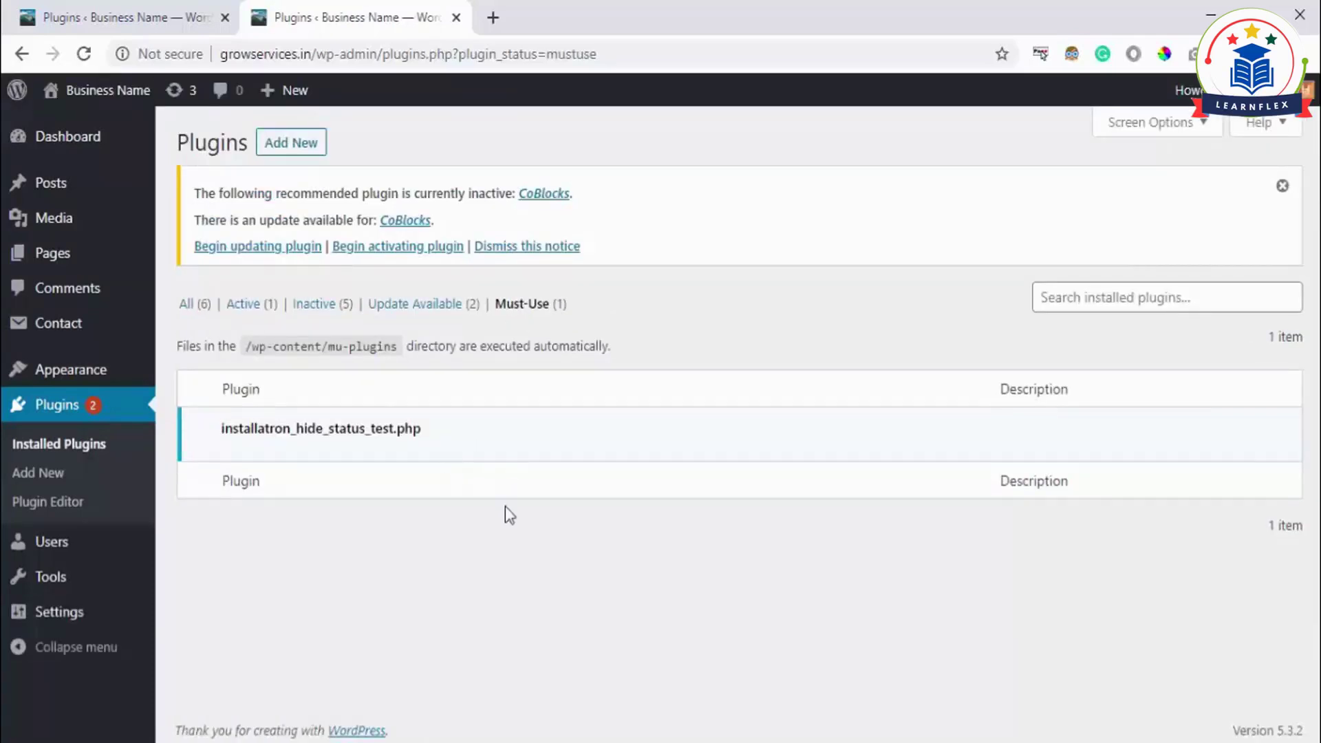
{"action": "left_click", "coordinate": [189, 306]}
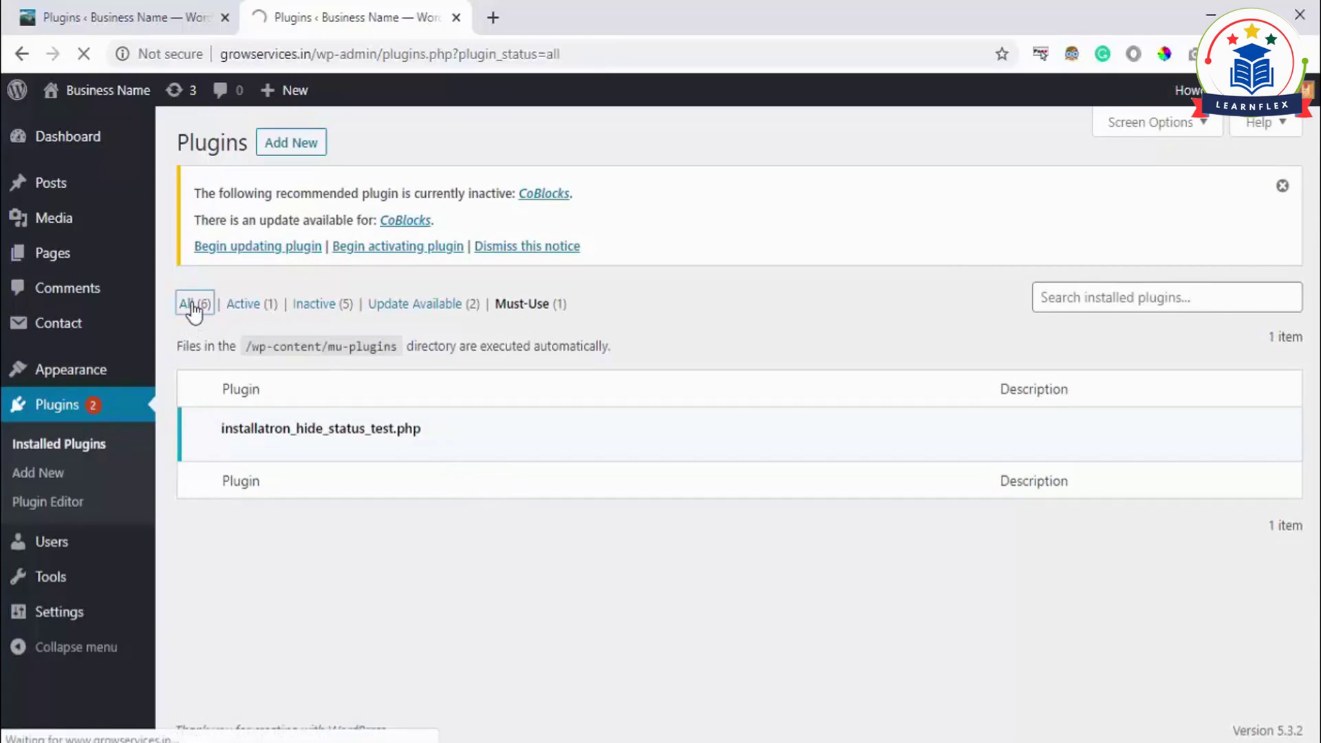
{"action": "scroll", "coordinate": [401, 407], "scroll_direction": "down", "scroll_amount": 3}
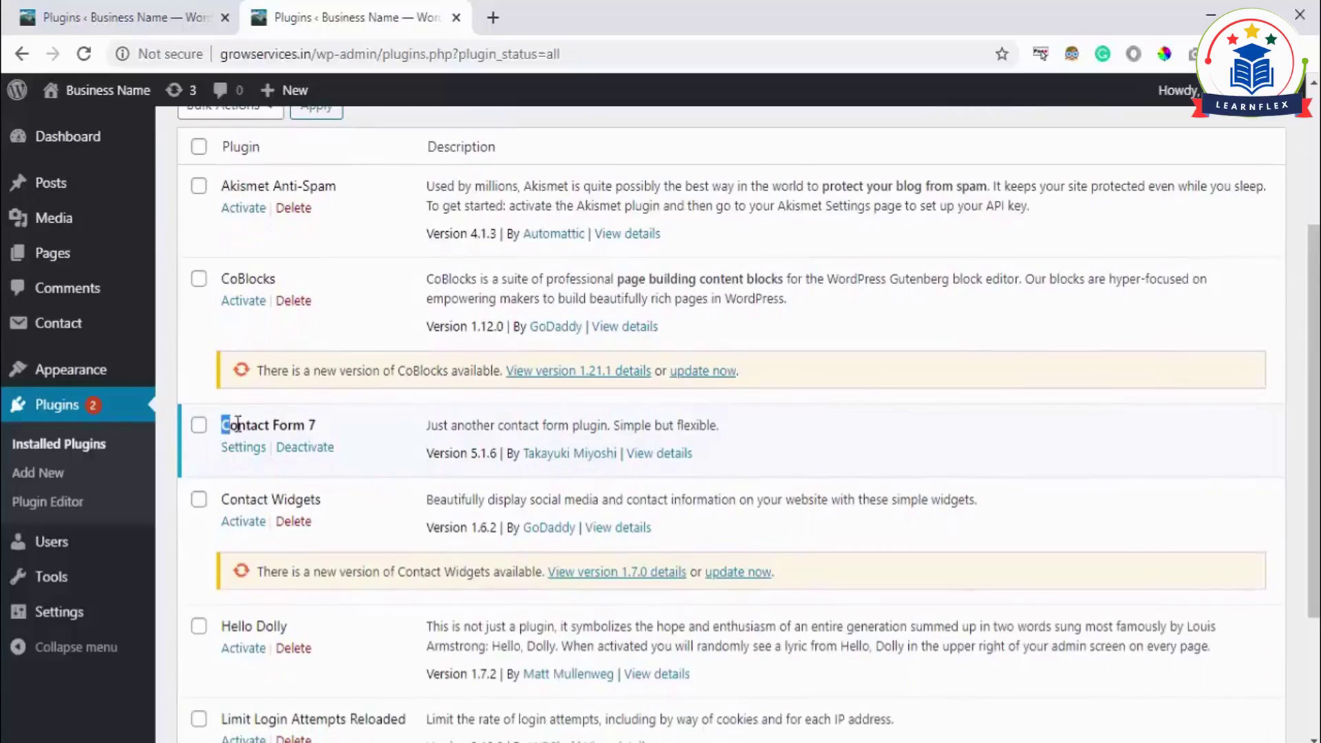
Open the Contact Form 7 settings in a new tab, view its contact forms list, and close that tab
{"action": "left_click_drag", "start_coordinate": [237, 422], "coordinate": [316, 422]}
{"action": "left_click", "coordinate": [295, 422]}
{"action": "left_click", "coordinate": [238, 449]}
{"action": "right_click", "coordinate": [239, 454]}
{"action": "left_click", "coordinate": [261, 462]}
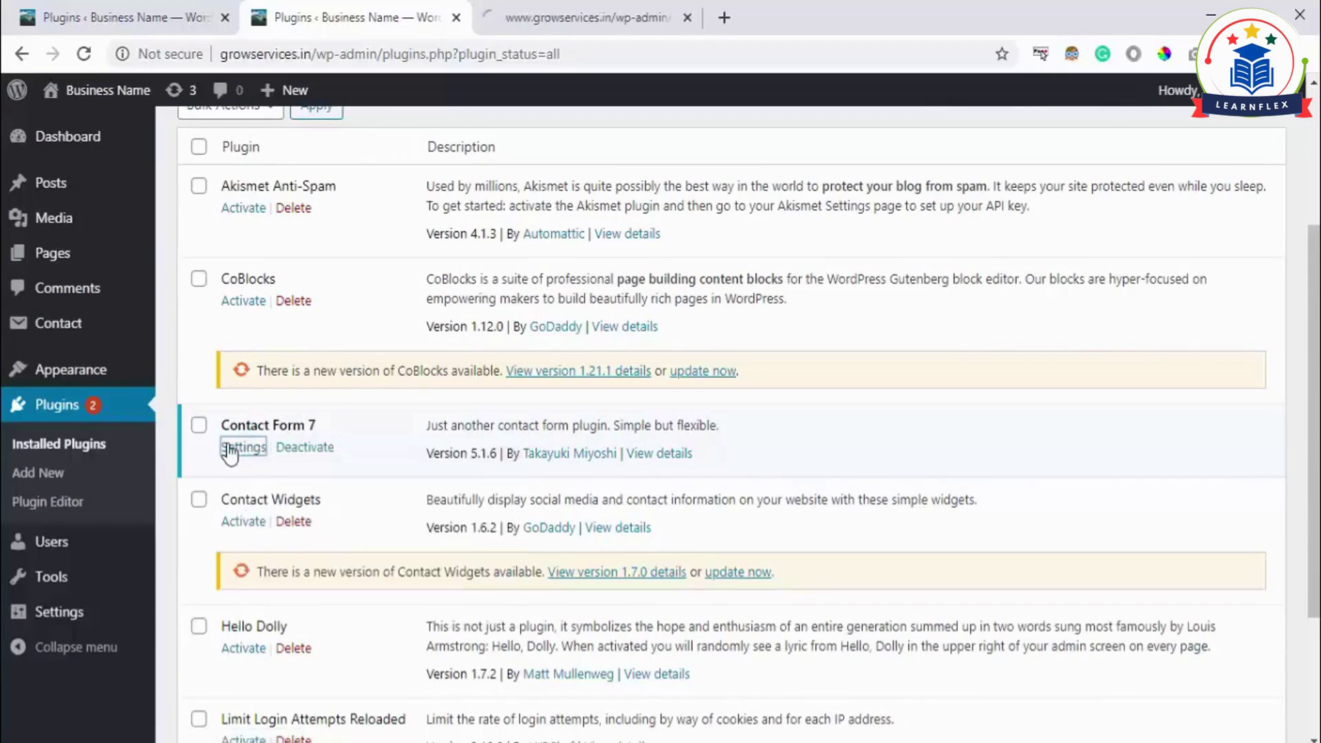
{"action": "left_click", "coordinate": [653, 16]}
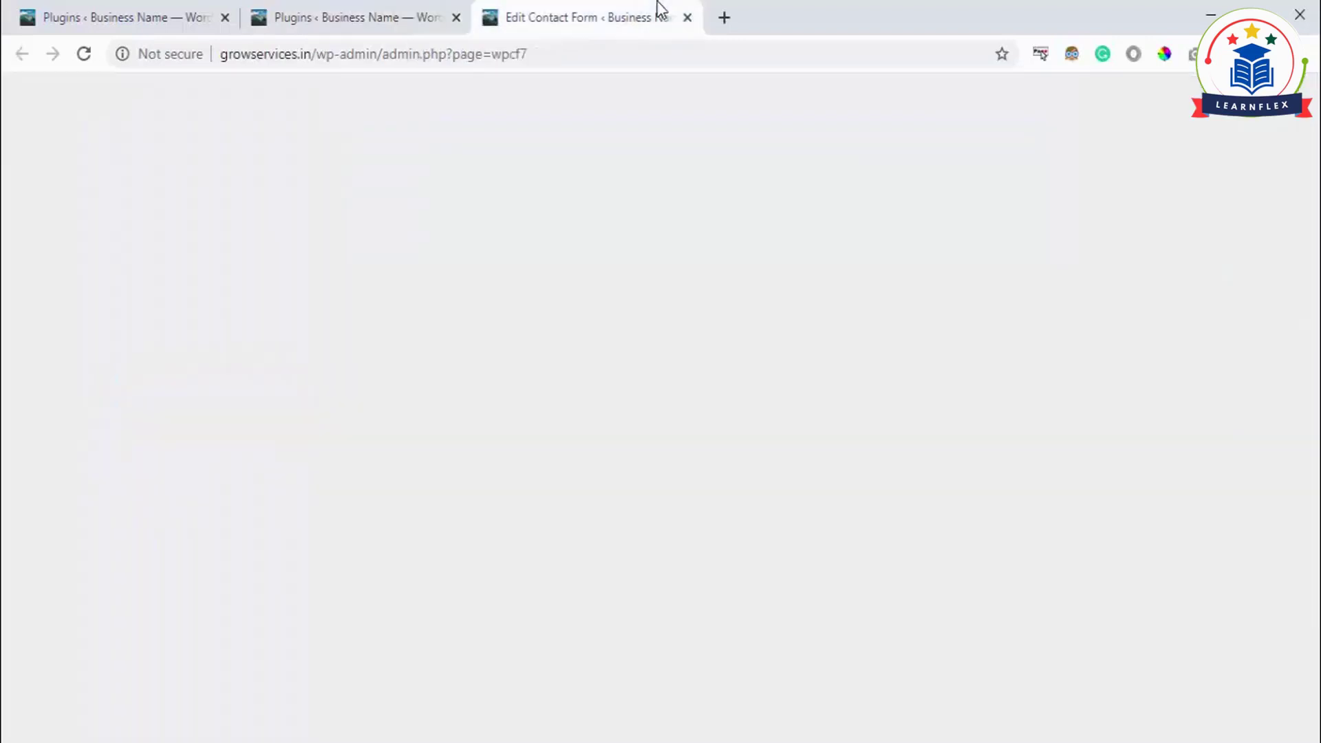
{"action": "scroll", "coordinate": [606, 207], "scroll_direction": "down", "scroll_amount": 2}
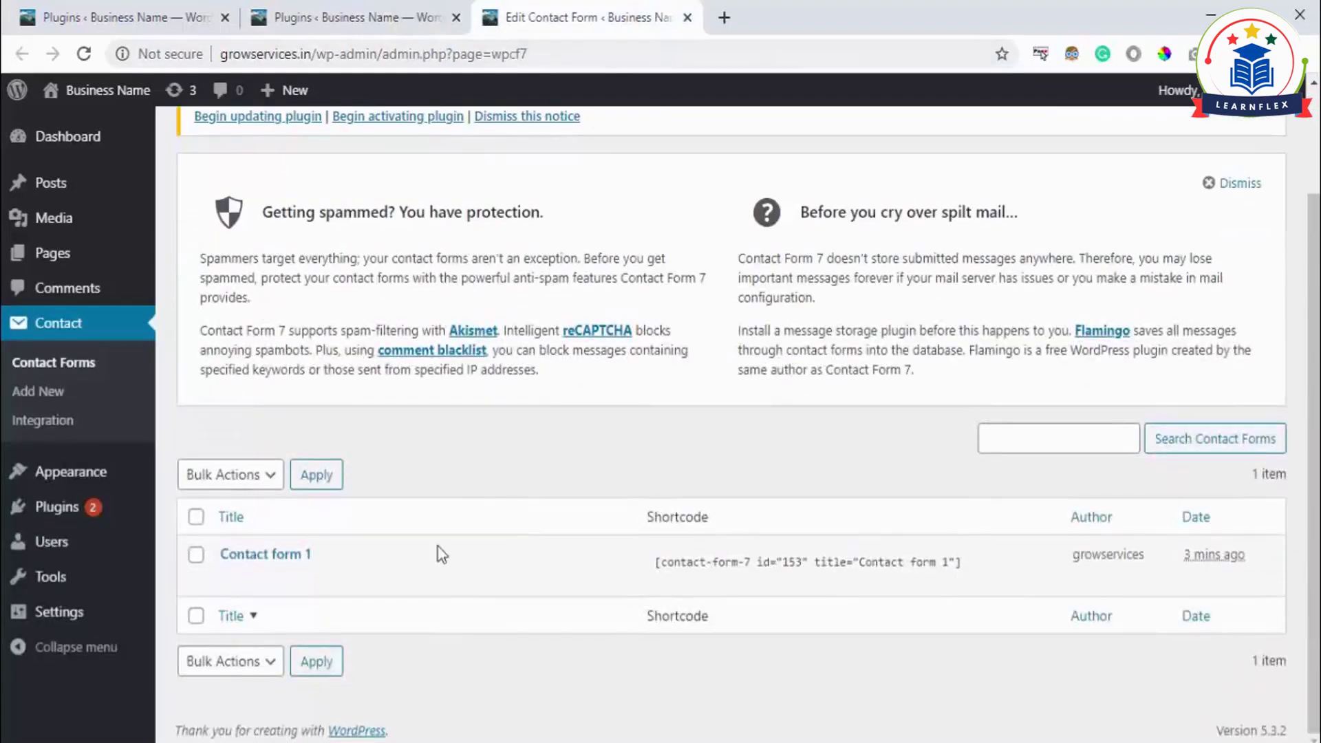
{"action": "left_click", "coordinate": [688, 17]}
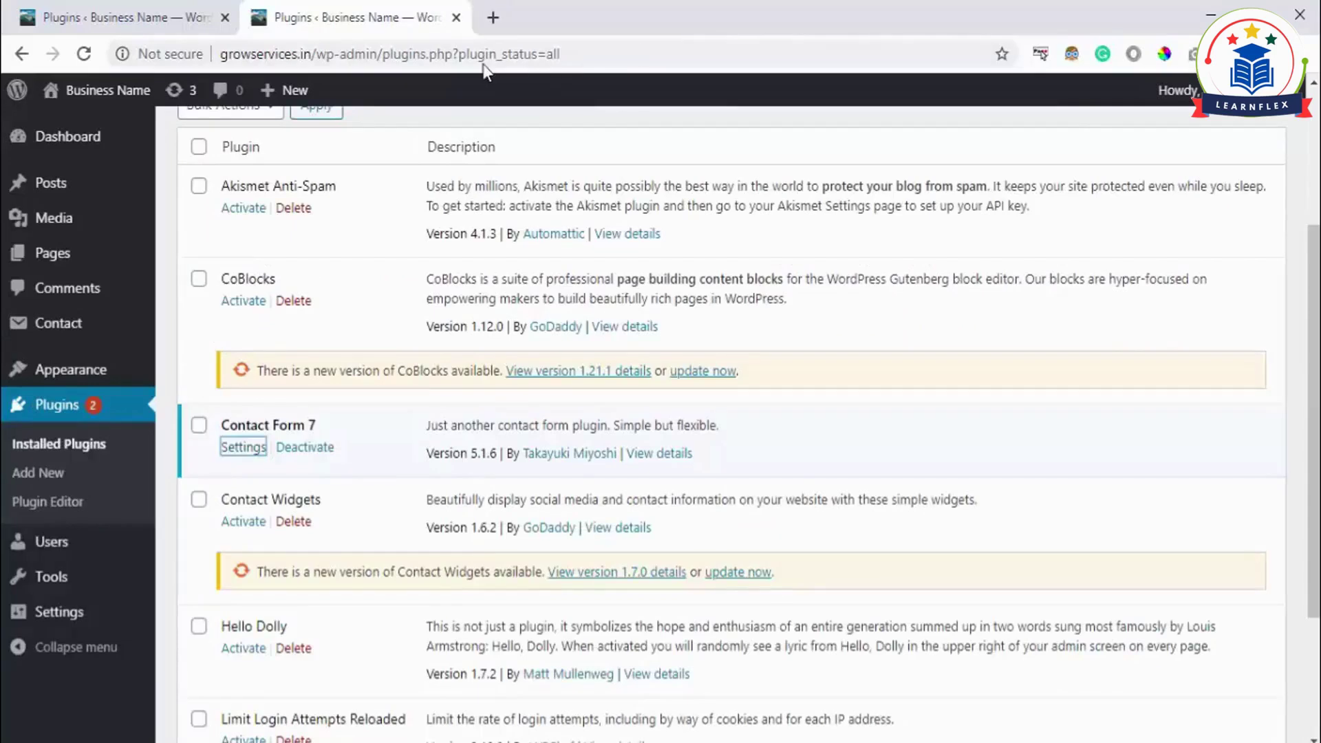
{"action": "left_click", "coordinate": [170, 380]}
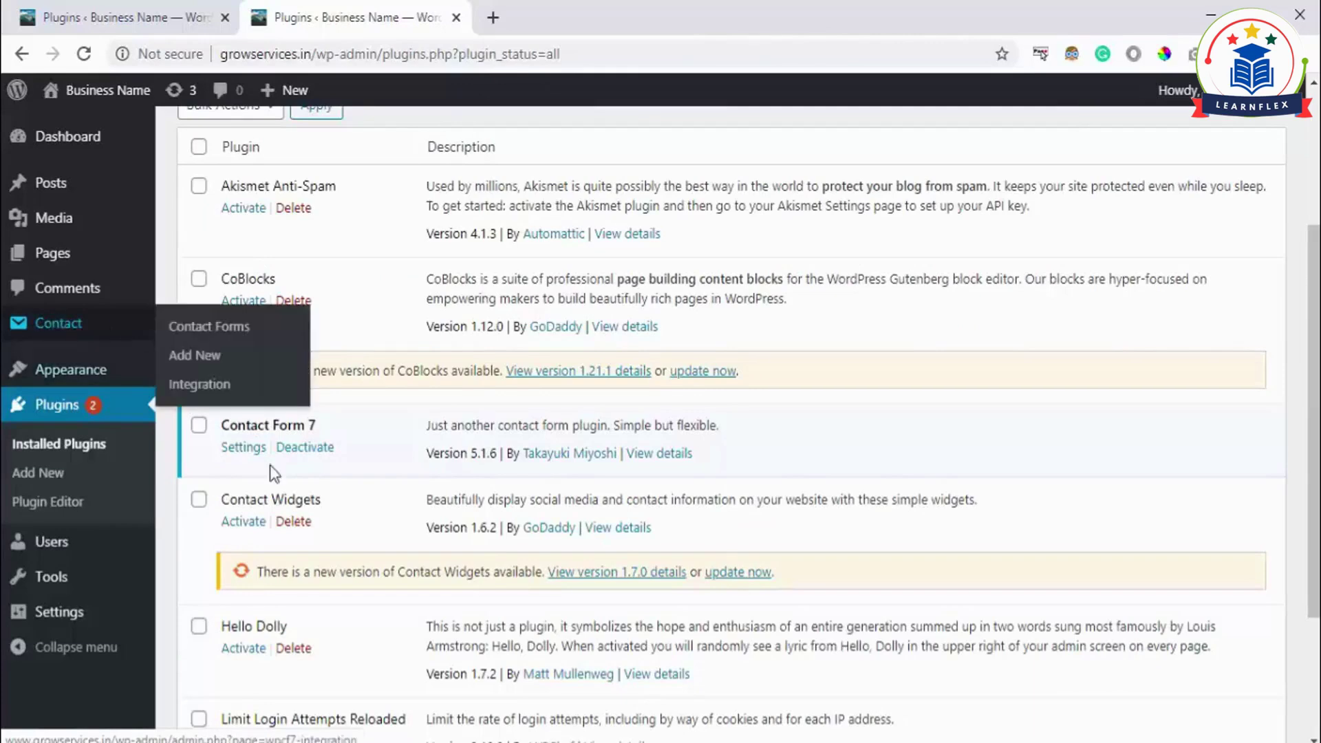
Deactivate the Contact Form 7 plugin and activate it again
{"action": "left_click", "coordinate": [305, 448]}
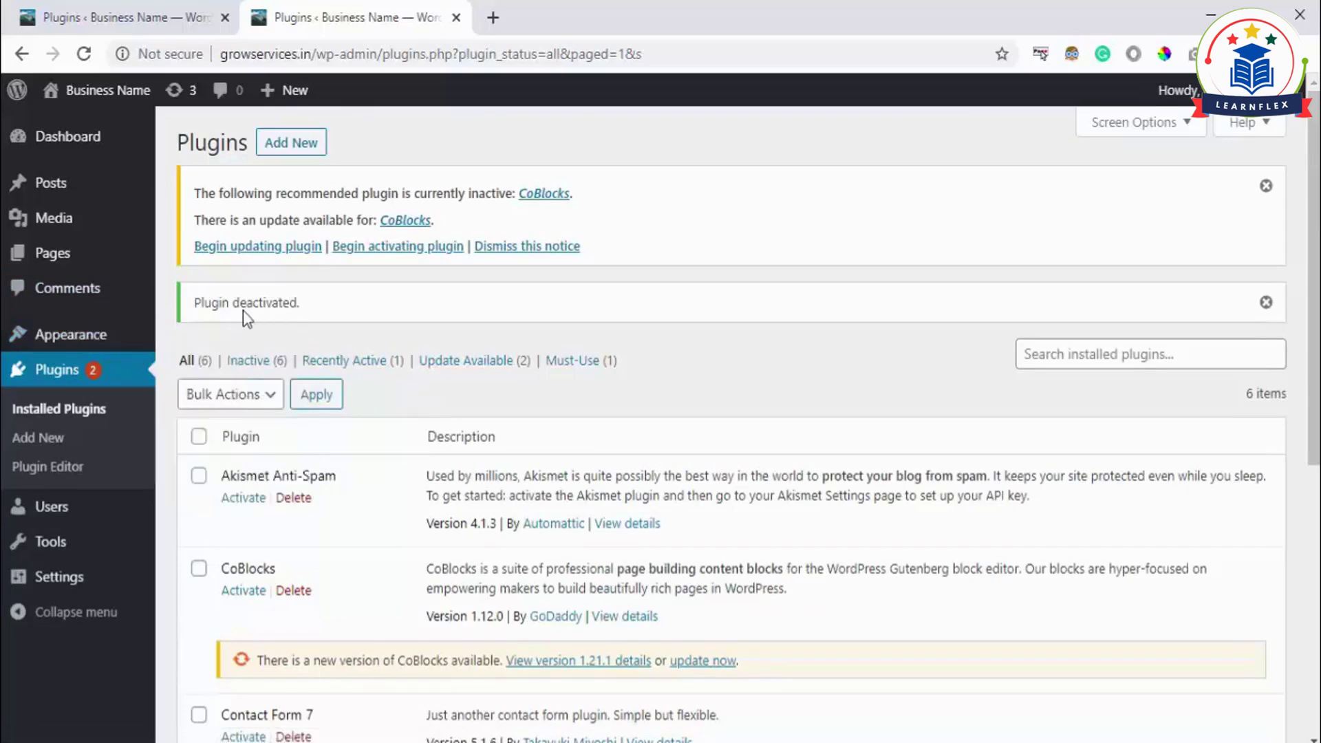
{"action": "left_click_drag", "start_coordinate": [333, 307], "coordinate": [197, 304]}
{"action": "left_click", "coordinate": [253, 319]}
{"action": "scroll", "coordinate": [316, 426], "scroll_direction": "down", "scroll_amount": 2}
{"action": "scroll", "coordinate": [302, 437], "scroll_direction": "down", "scroll_amount": 3}
{"action": "left_click", "coordinate": [244, 400]}
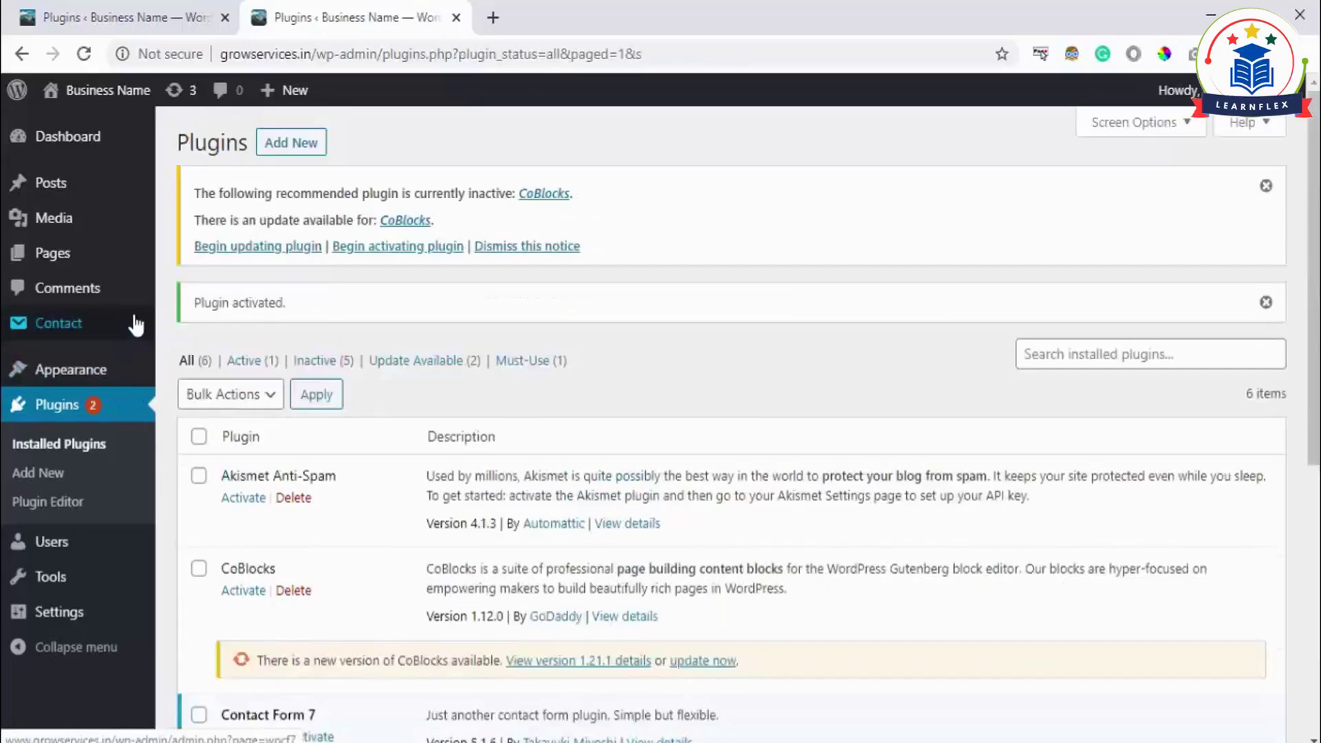
{"action": "mouse_move", "coordinate": [82, 330]}
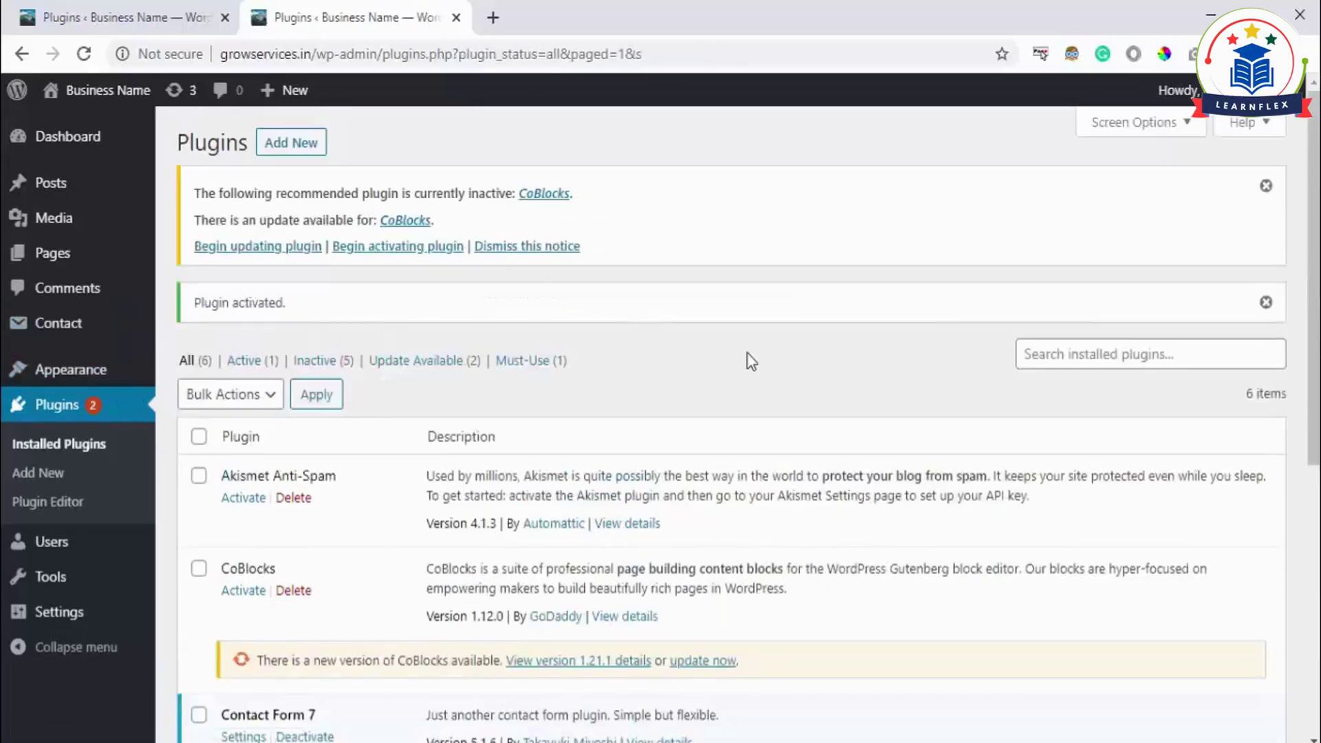
Examine the description and version number of Contact Form 7 in the plugins list
{"action": "scroll", "coordinate": [750, 360], "scroll_direction": "down", "scroll_amount": 6}
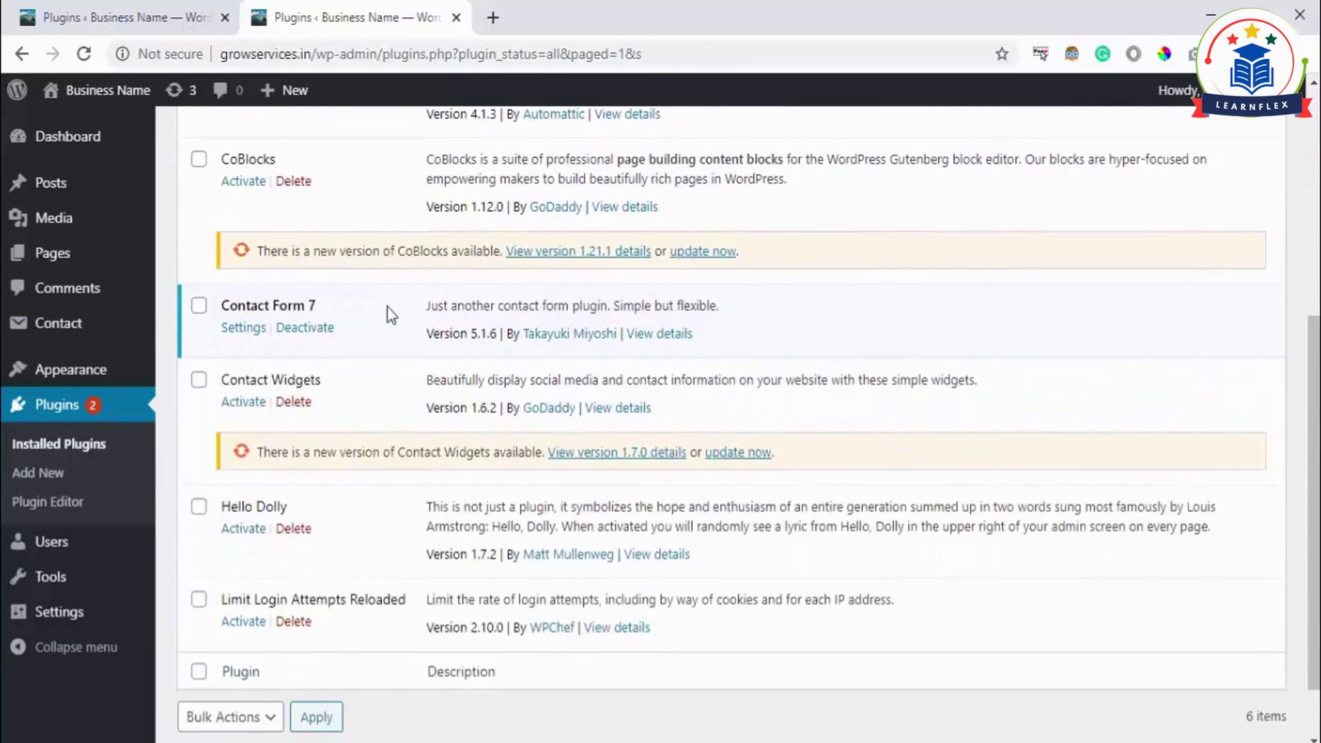
{"action": "left_click_drag", "start_coordinate": [432, 303], "coordinate": [716, 306]}
{"action": "left_click", "coordinate": [710, 306]}
{"action": "left_click_drag", "start_coordinate": [431, 331], "coordinate": [496, 337]}
{"action": "left_click", "coordinate": [496, 337]}
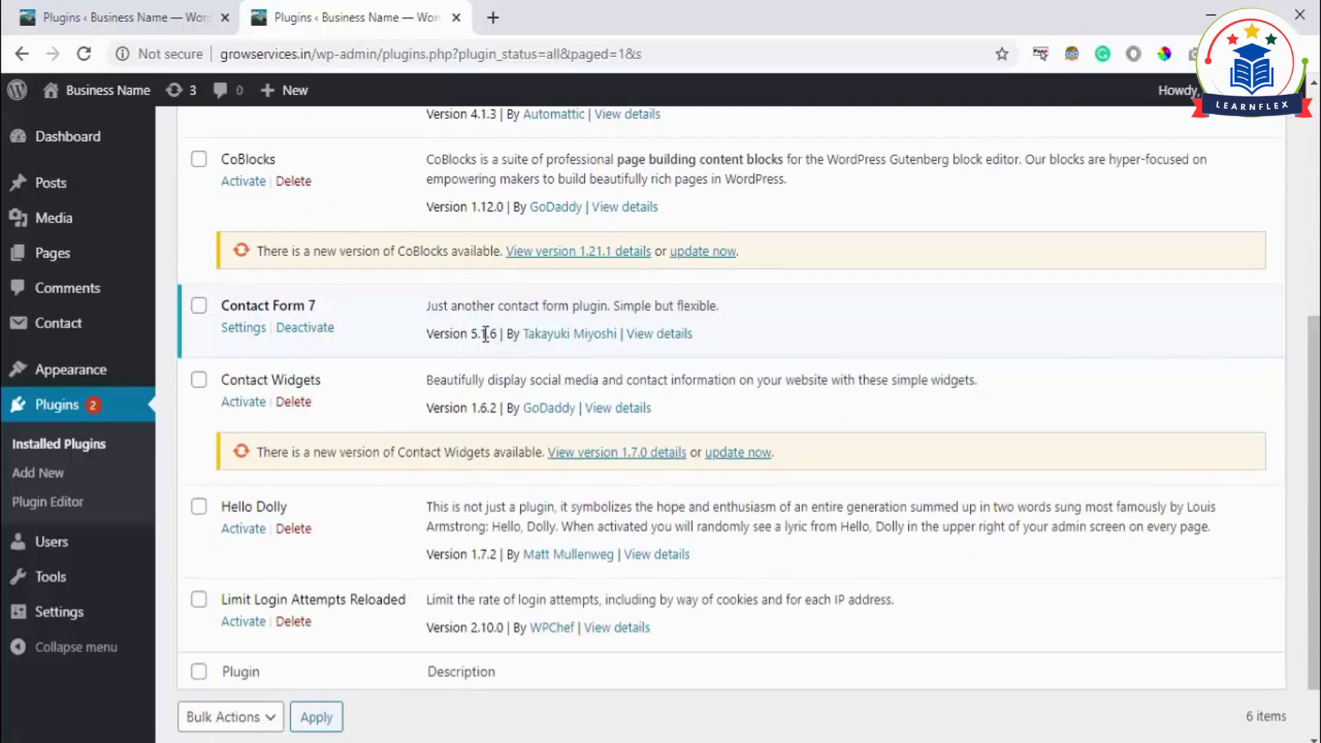
Open the website of Contact Form 7's author in a new tab, look through it, and return to the plugins list
{"action": "right_click", "coordinate": [572, 337]}
{"action": "left_click", "coordinate": [592, 350]}
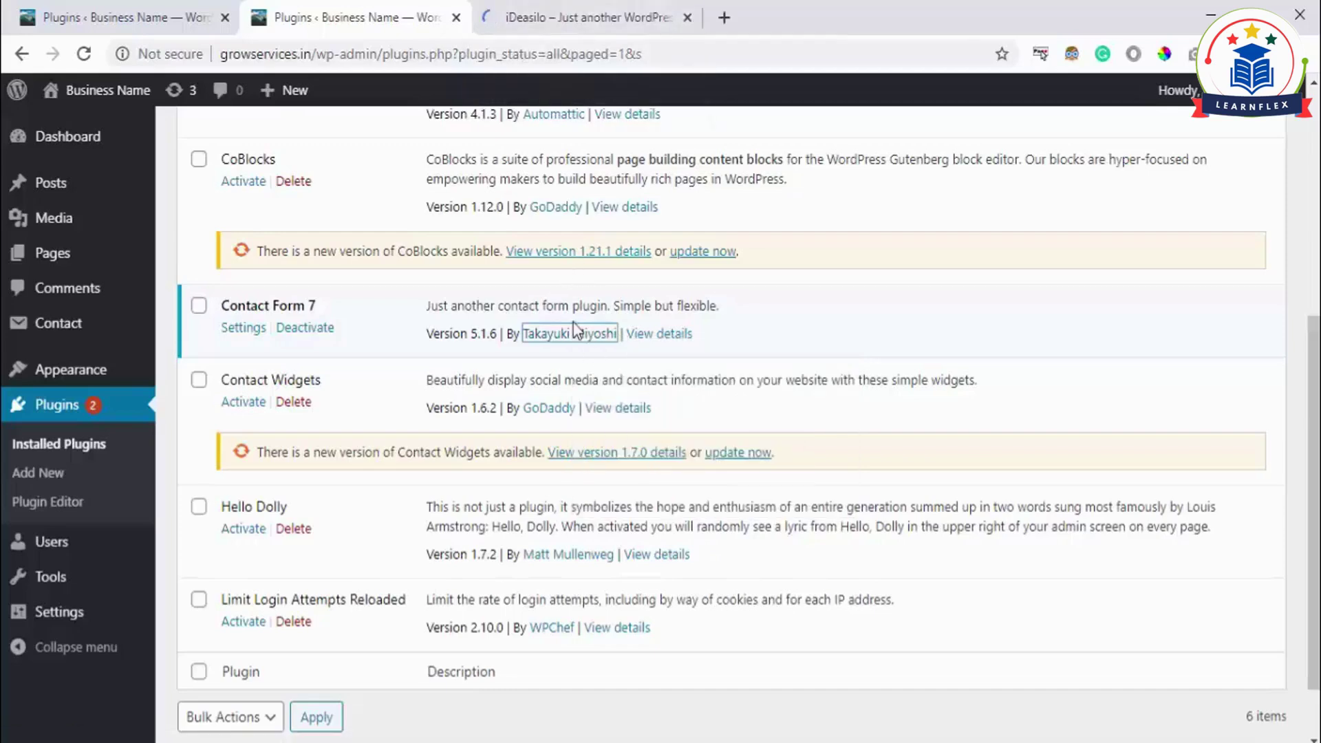
{"action": "left_click", "coordinate": [566, 3]}
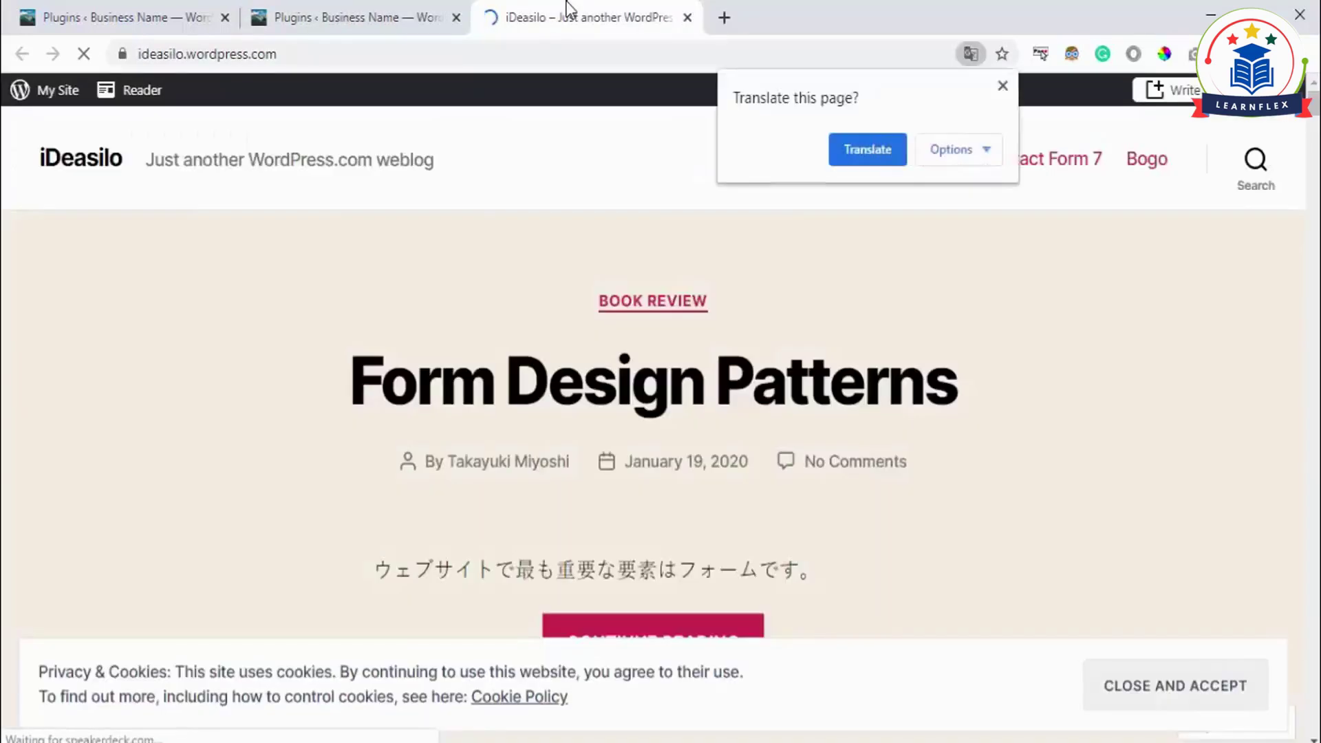
{"action": "scroll", "coordinate": [707, 366], "scroll_direction": "down", "scroll_amount": 5}
{"action": "left_click", "coordinate": [347, 15]}
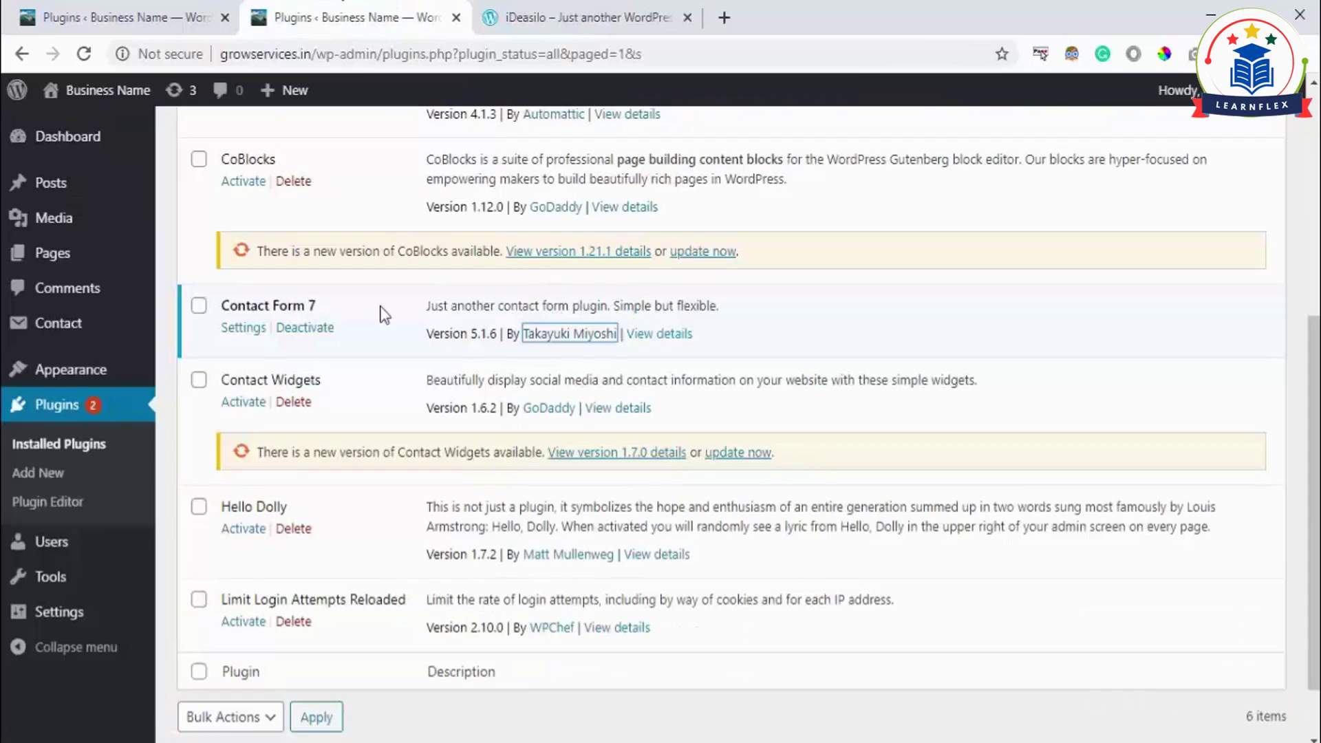
Open the details window of the Contact Form 7 plugin and close it
{"action": "left_click", "coordinate": [662, 344]}
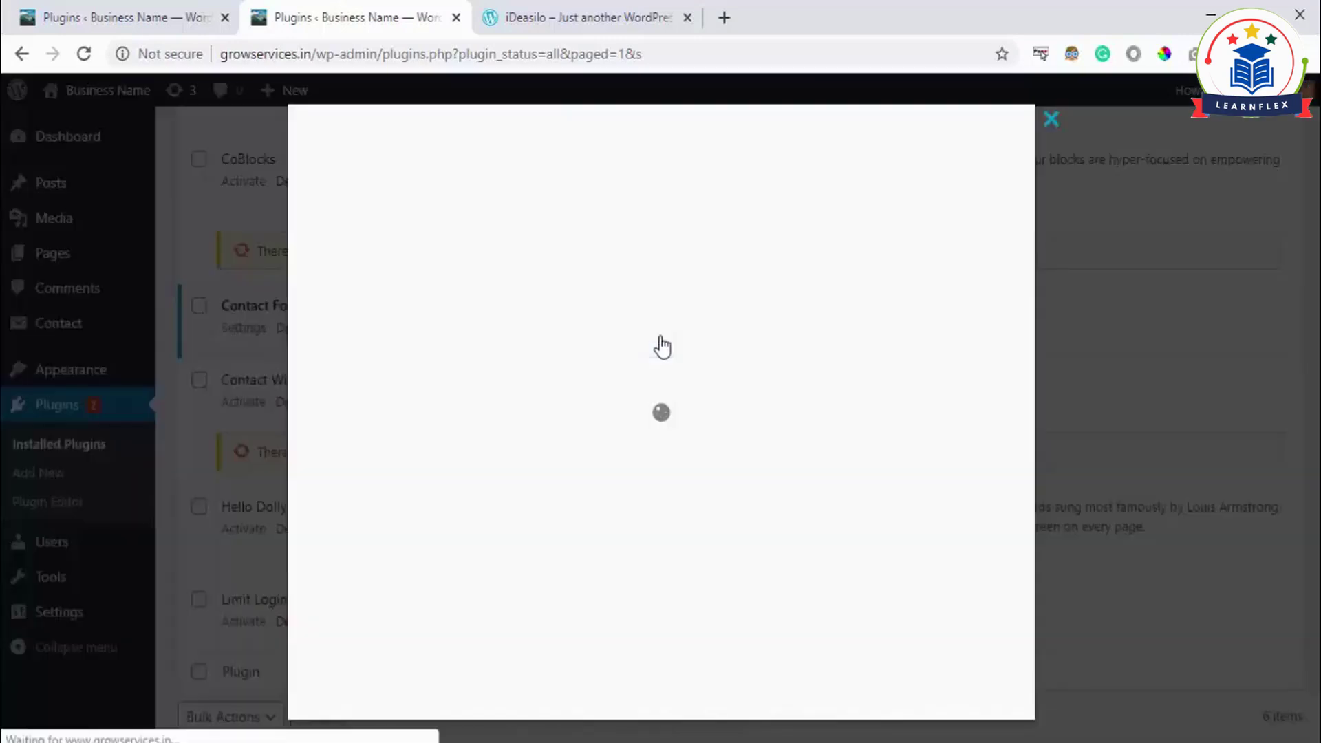
{"action": "key", "text": "Escape"}
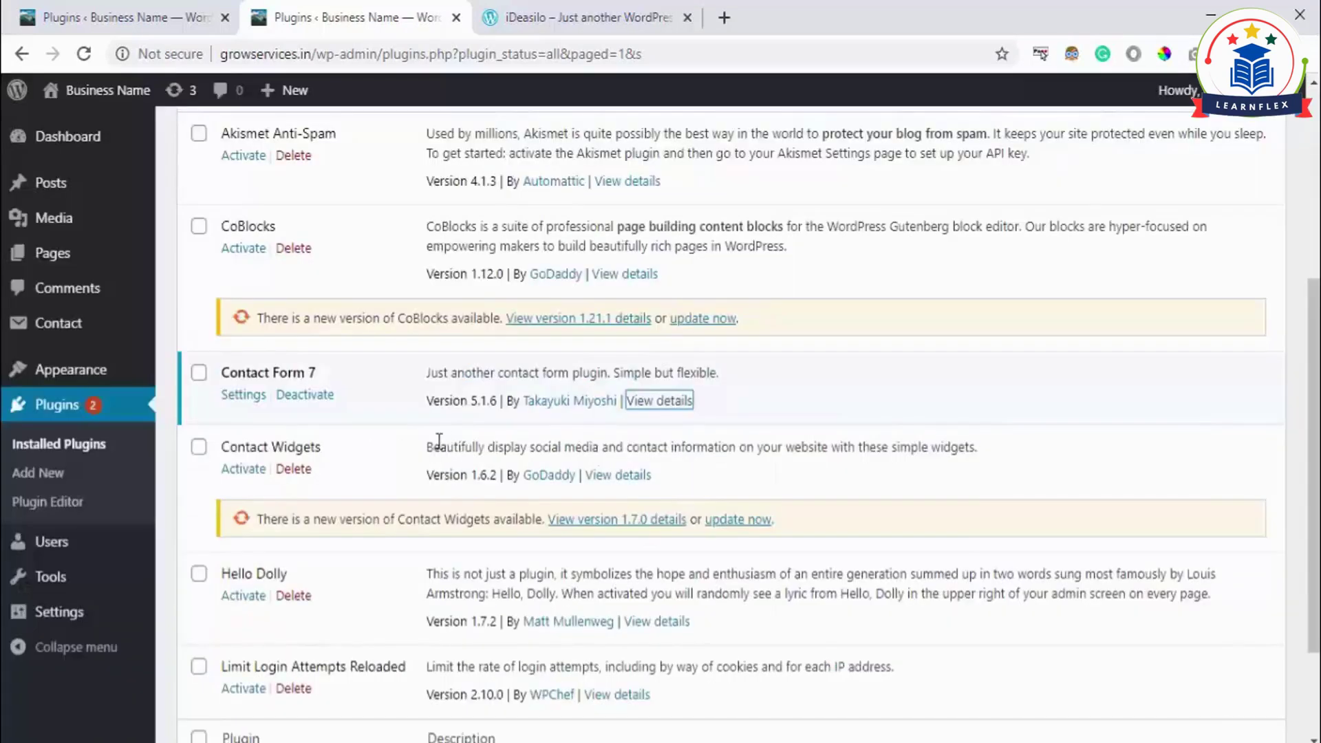
{"action": "left_click", "coordinate": [814, 378]}
Activate Akismet Anti-Spam, CoBlocks, Contact Widgets, Hello Dolly and Limit Login Attempts Reloaded together with the Activate bulk action
{"action": "scroll", "coordinate": [409, 372], "scroll_direction": "up", "scroll_amount": 2}
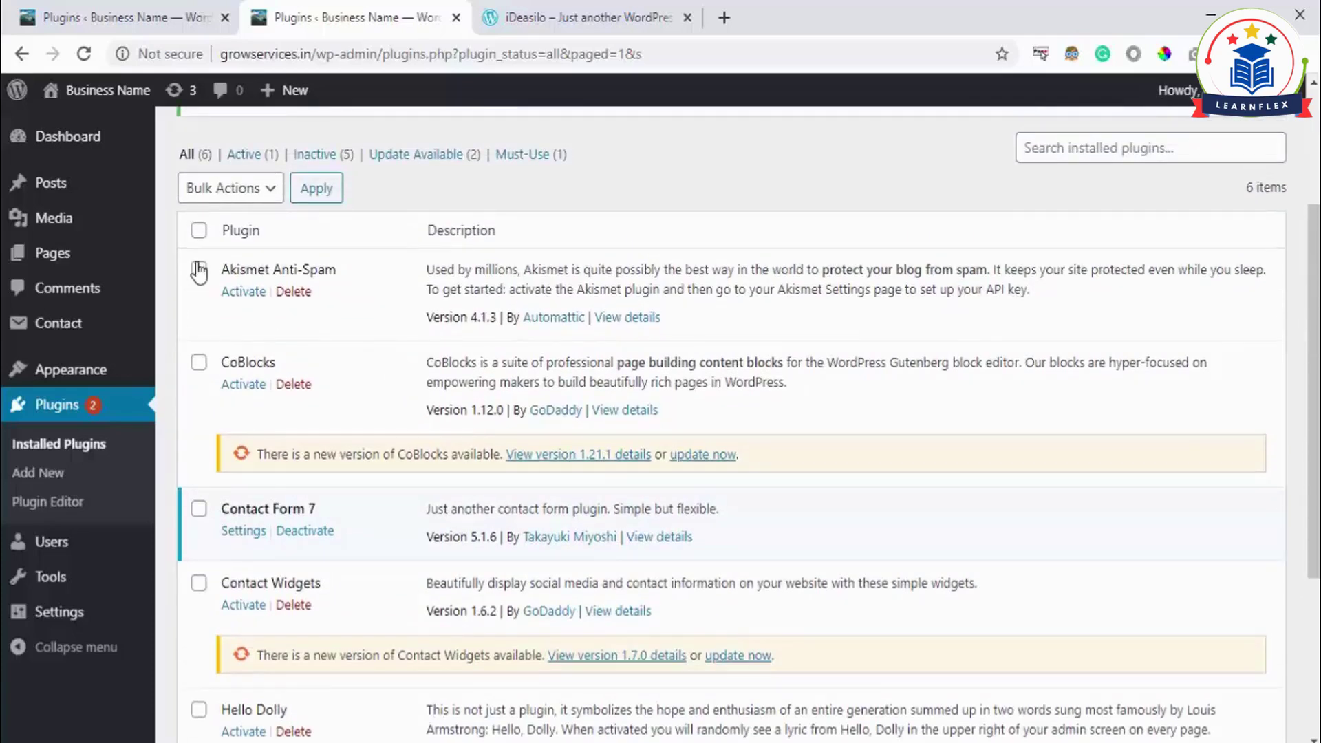
{"action": "left_click", "coordinate": [198, 270]}
{"action": "left_click", "coordinate": [200, 363]}
{"action": "left_click", "coordinate": [229, 189]}
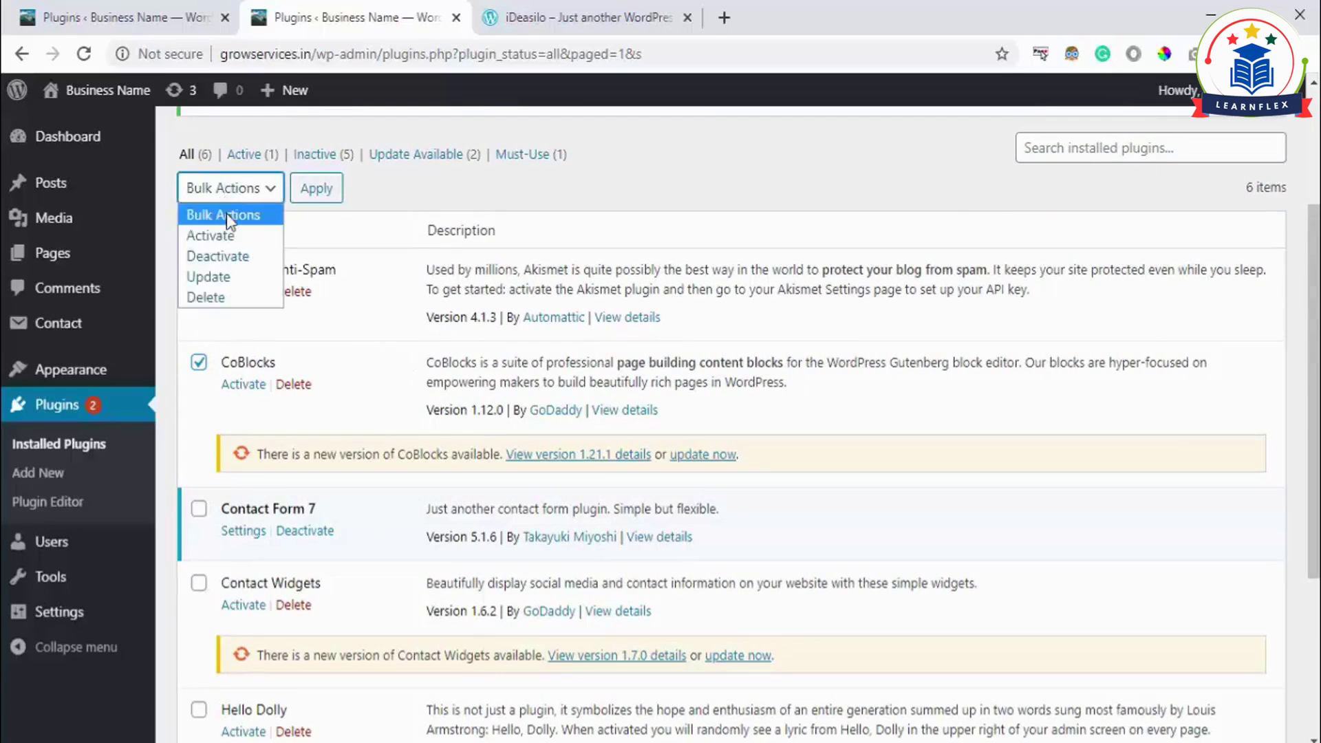
{"action": "left_click", "coordinate": [231, 236]}
{"action": "scroll", "coordinate": [240, 403], "scroll_direction": "down", "scroll_amount": 3}
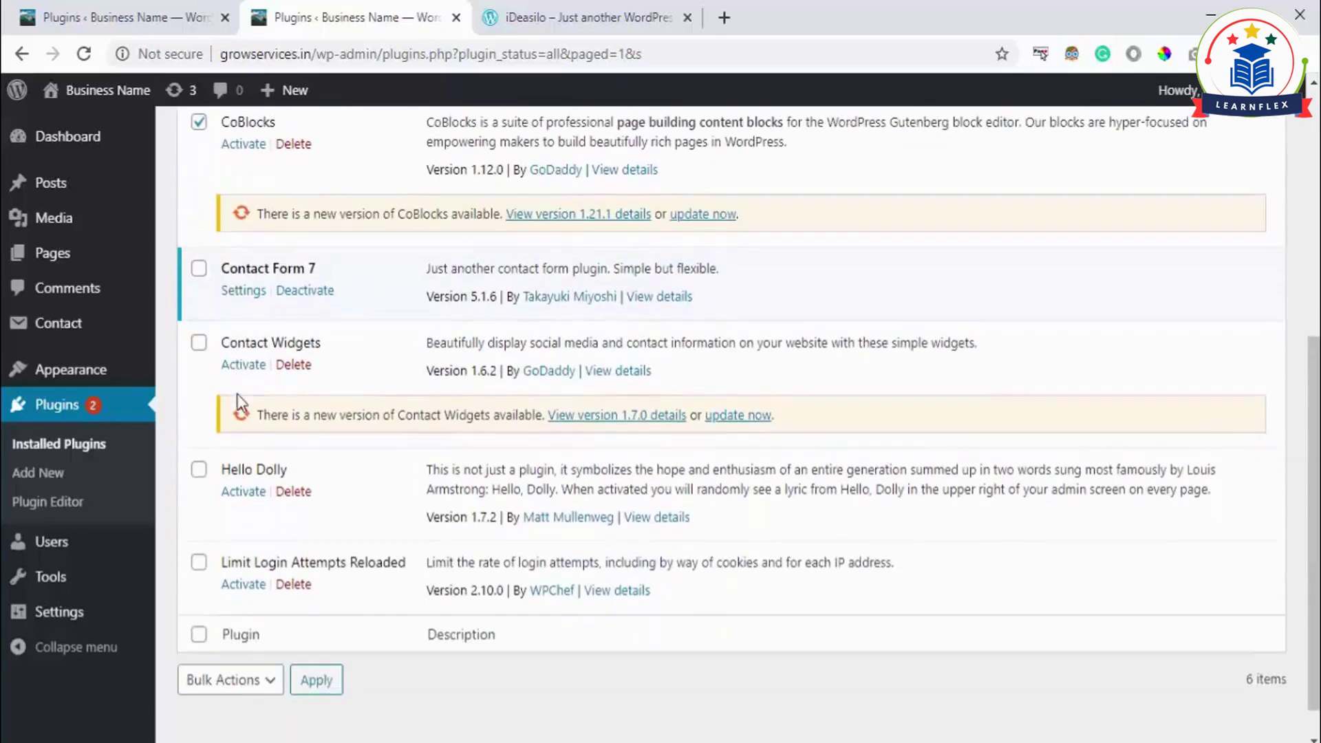
{"action": "left_click", "coordinate": [199, 335]}
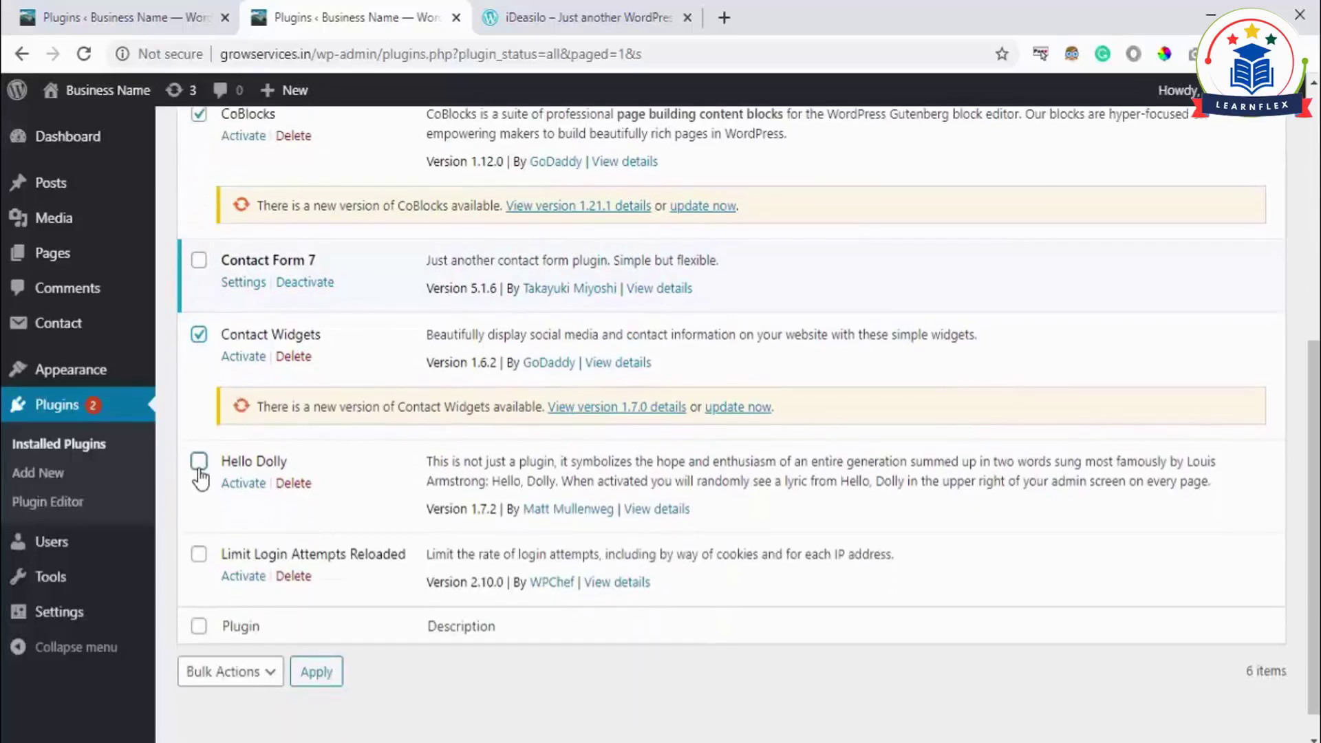
{"action": "left_click", "coordinate": [199, 554]}
{"action": "scroll", "coordinate": [523, 461], "scroll_direction": "down", "scroll_amount": 1}
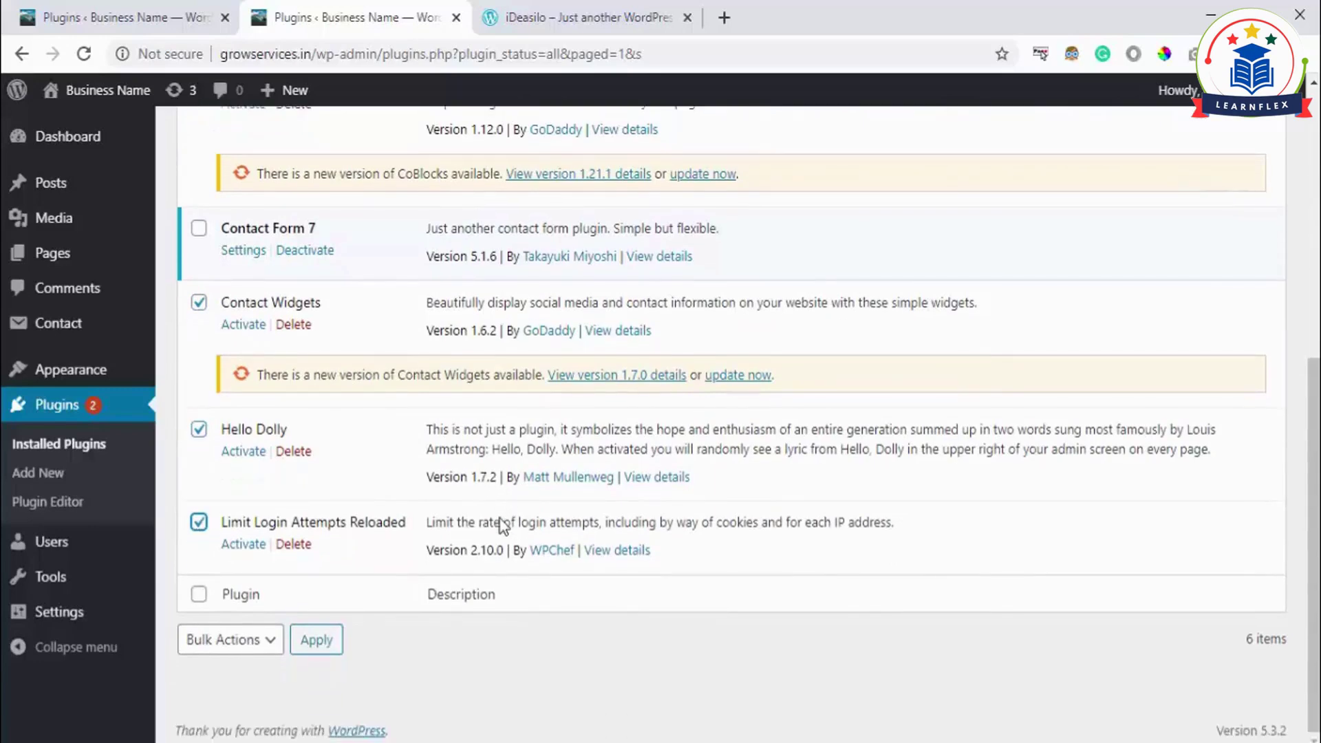
{"action": "scroll", "coordinate": [509, 495], "scroll_direction": "up", "scroll_amount": 6}
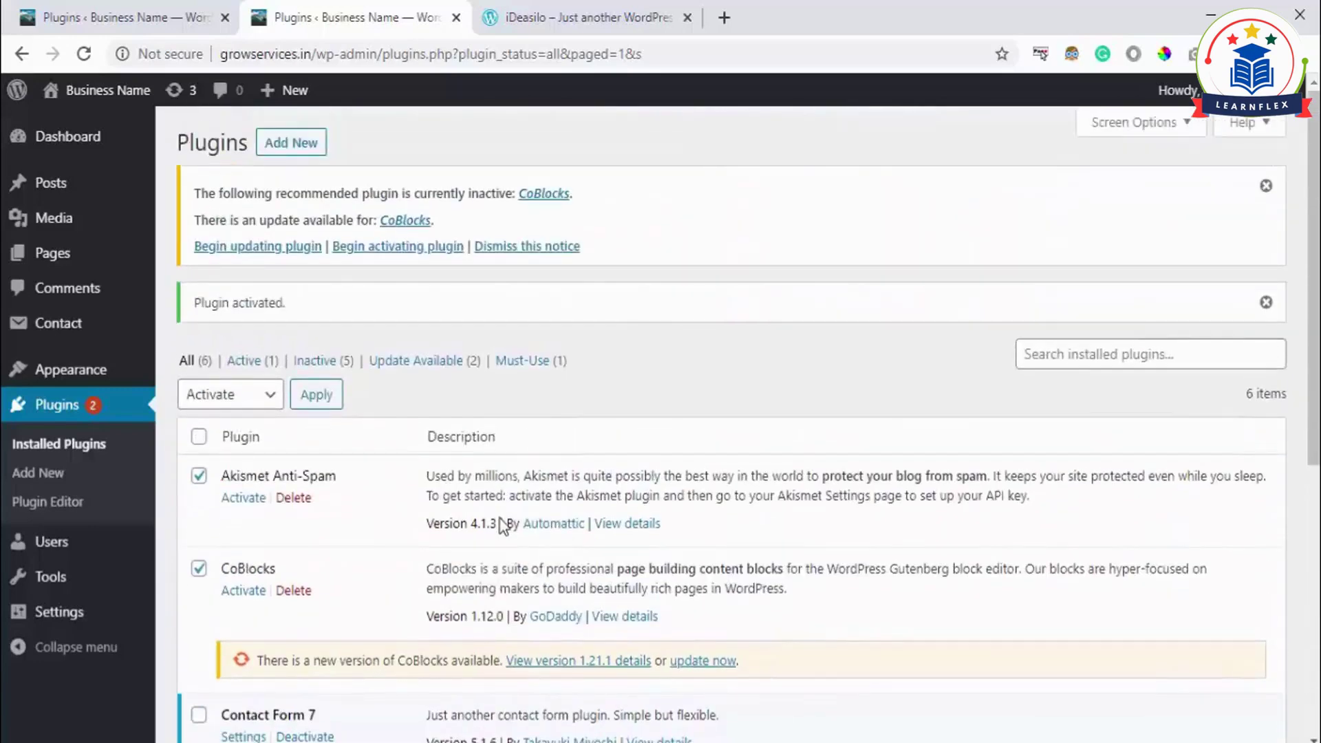
{"action": "left_click", "coordinate": [229, 403]}
{"action": "scroll", "coordinate": [361, 443], "scroll_direction": "down", "scroll_amount": 7}
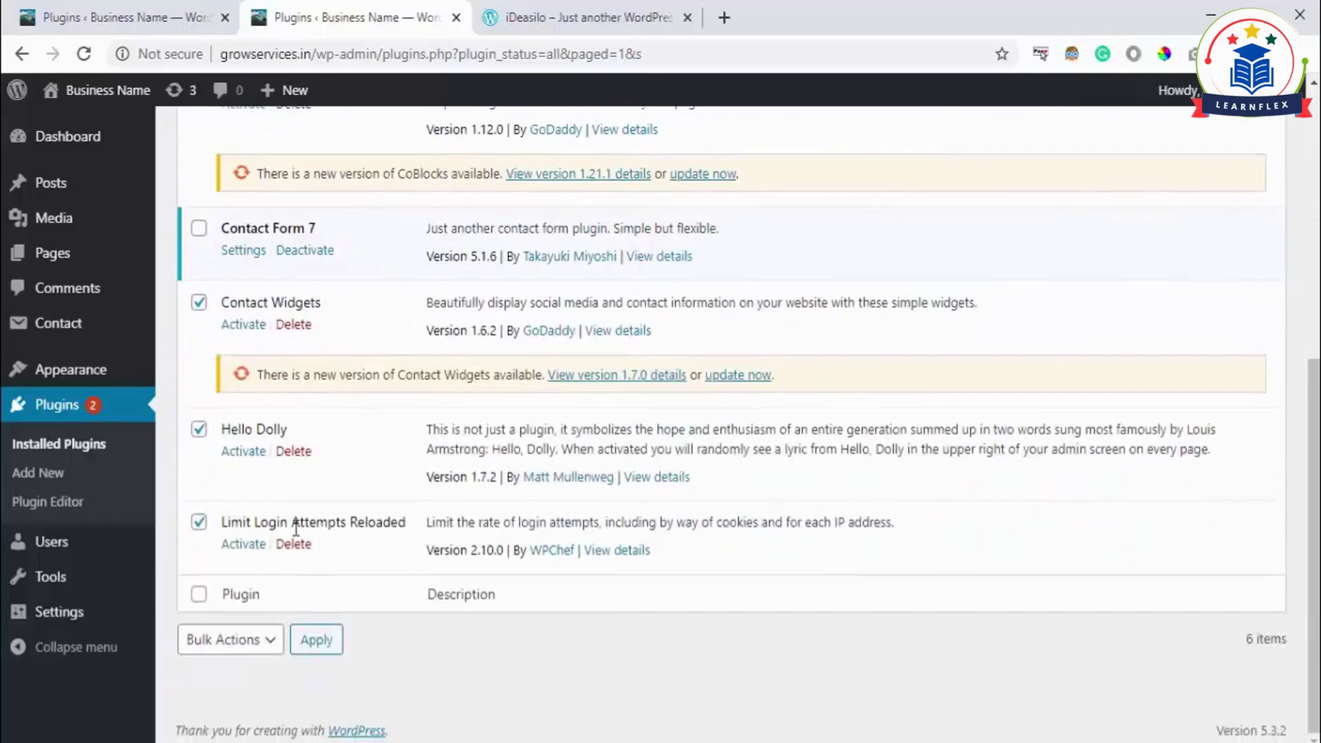
{"action": "left_click", "coordinate": [222, 641]}
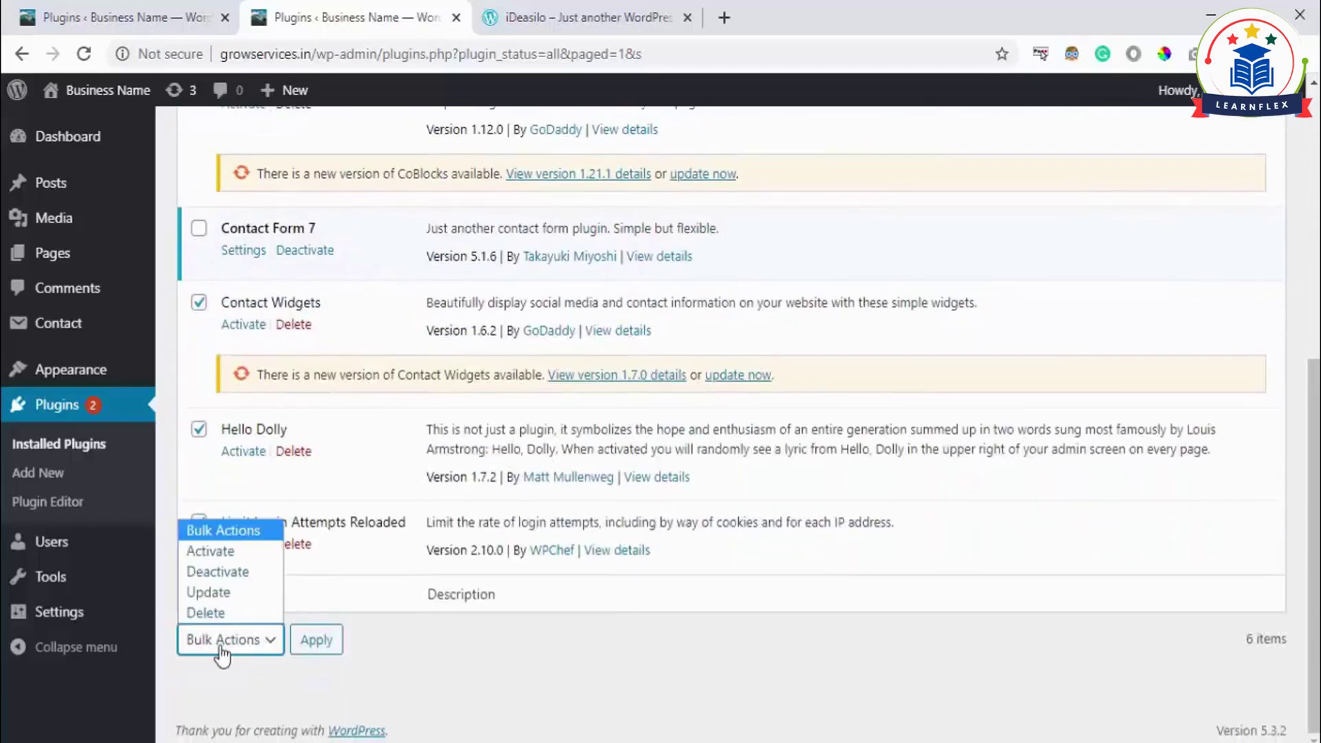
{"action": "left_click", "coordinate": [222, 552]}
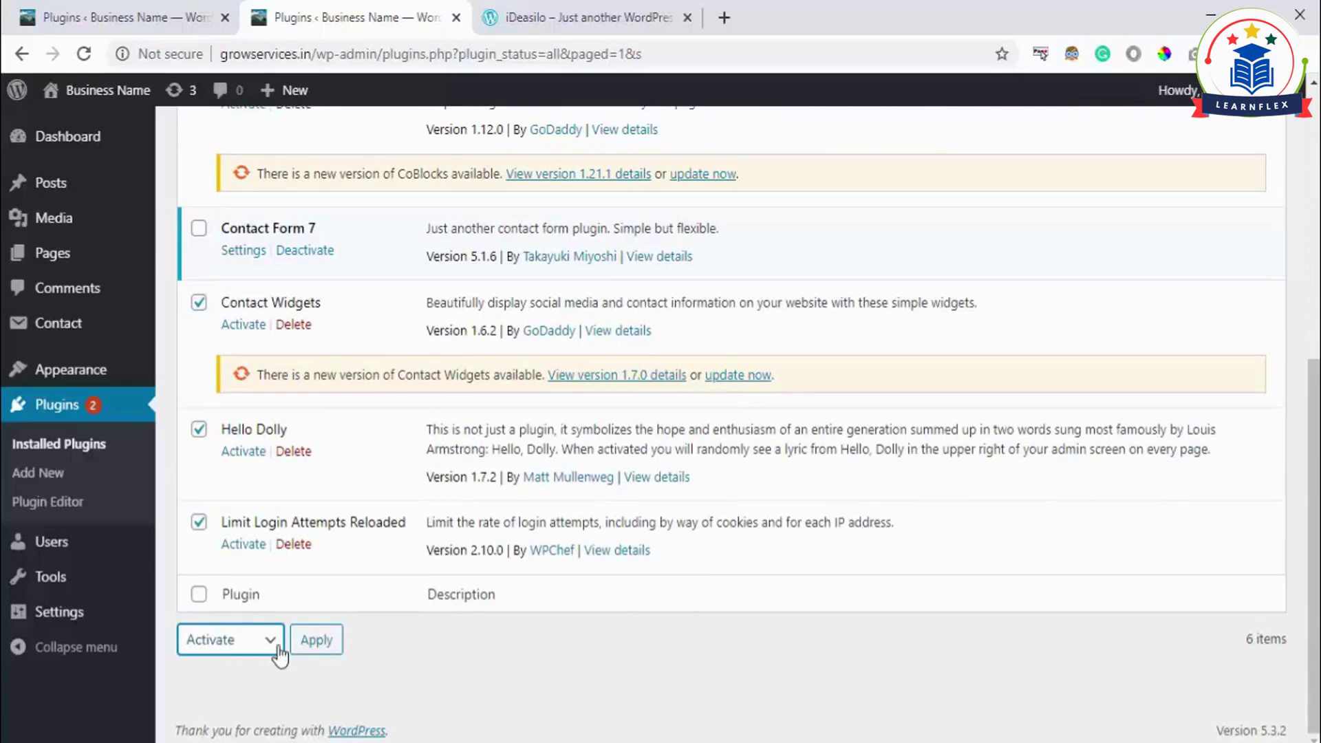
{"action": "left_click", "coordinate": [316, 641]}
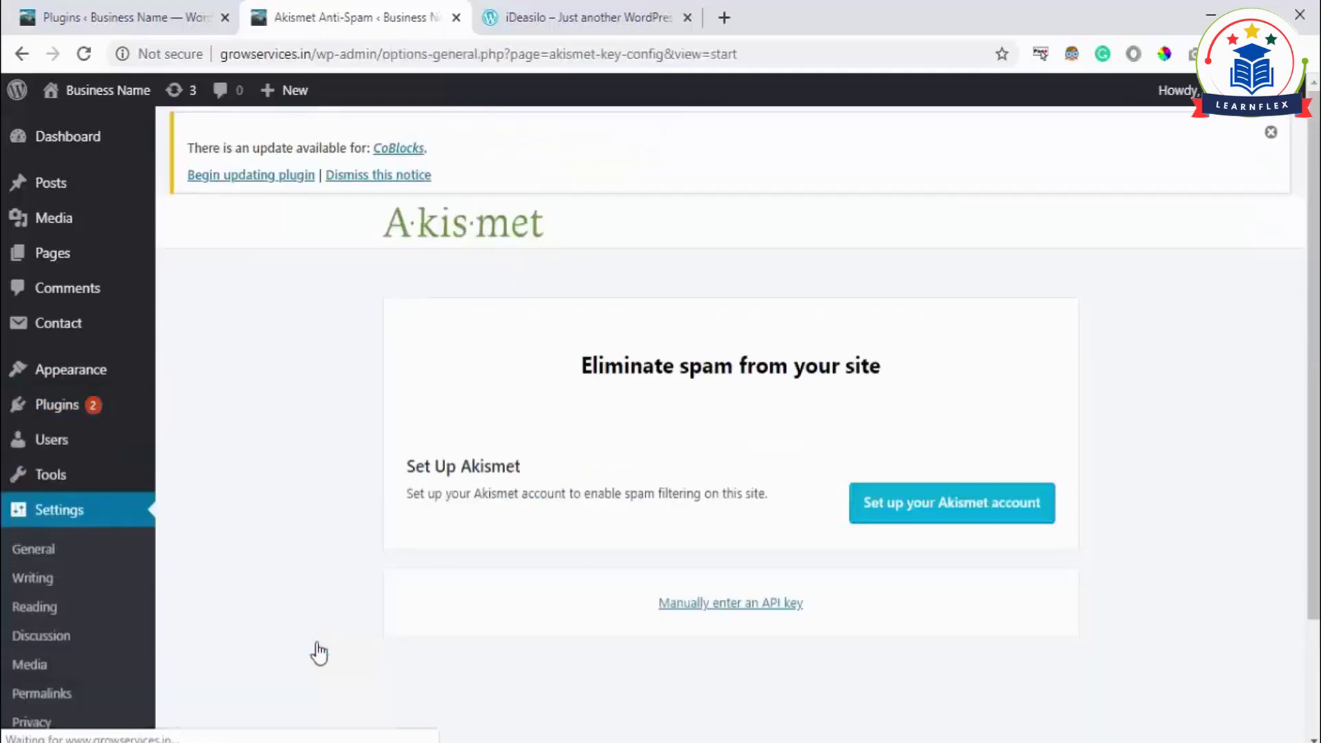
Return to the installed plugins list and check the activation status of every plugin
{"action": "scroll", "coordinate": [318, 654], "scroll_direction": "down", "scroll_amount": 2}
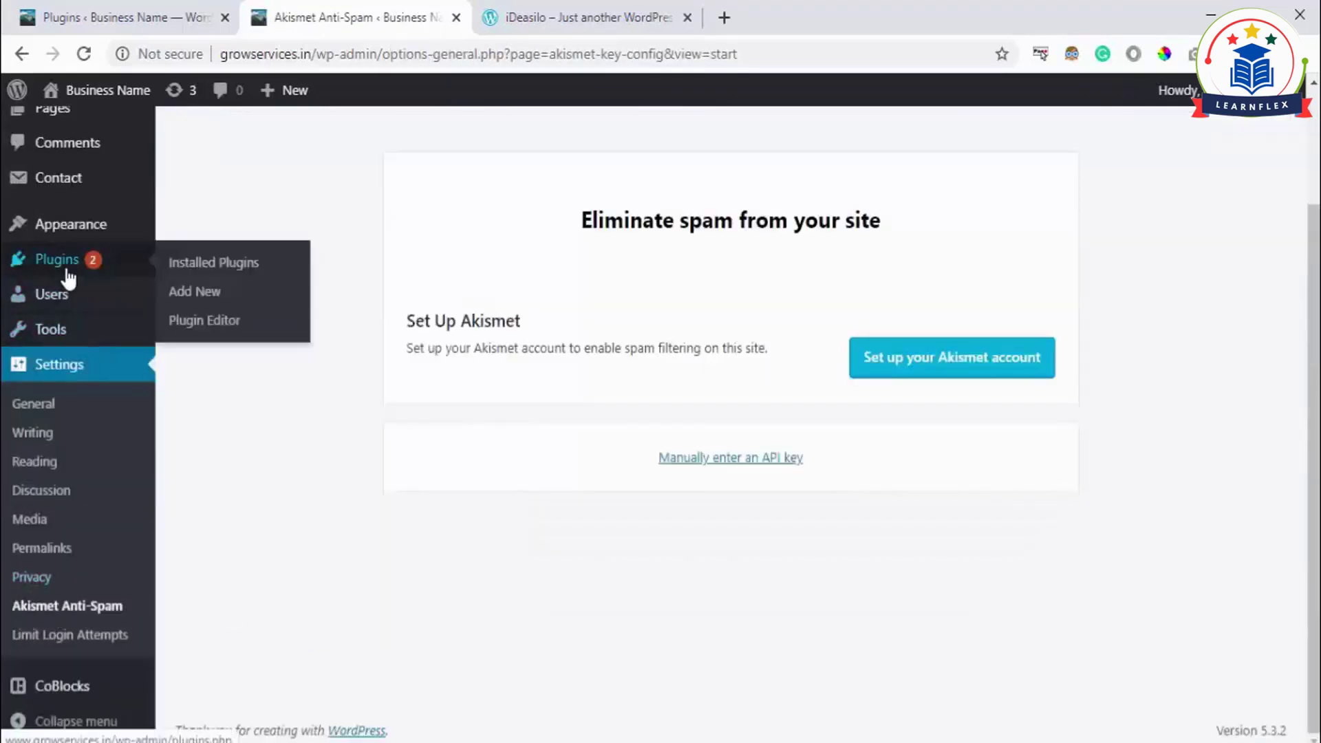
{"action": "left_click", "coordinate": [210, 274]}
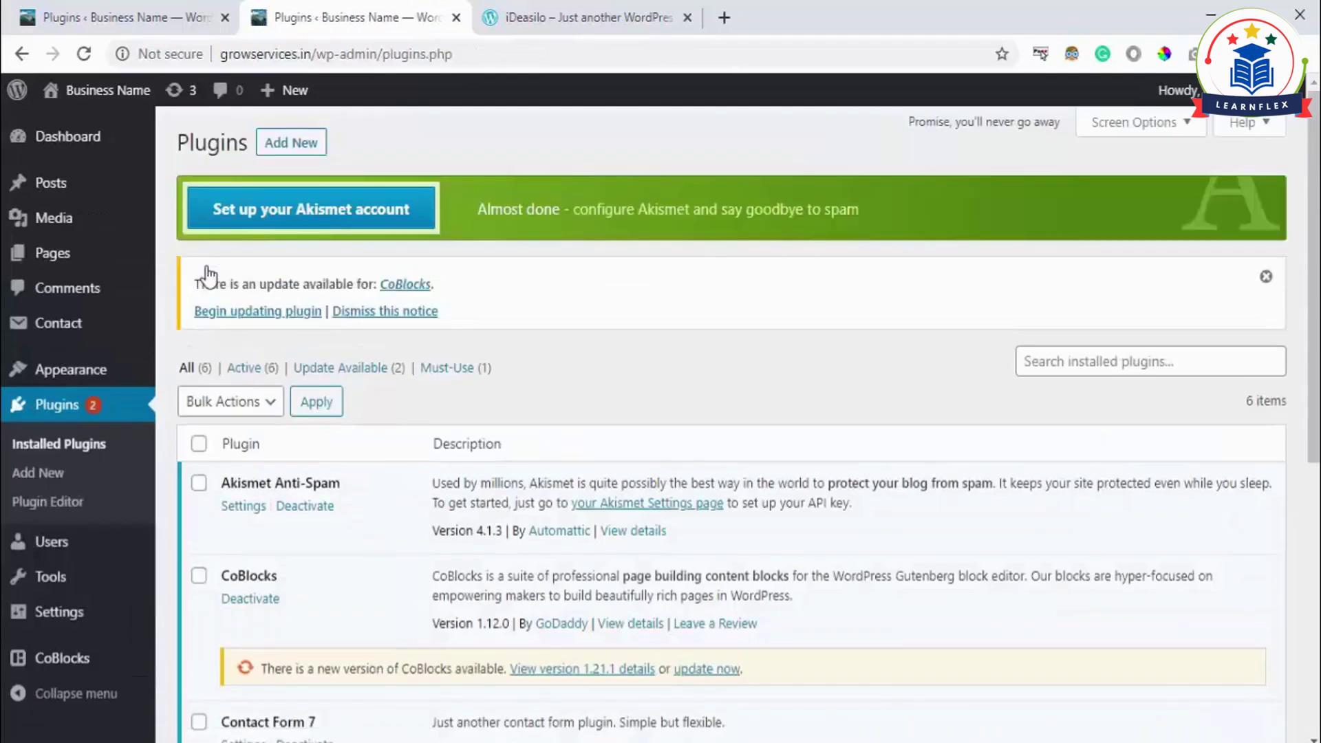
{"action": "scroll", "coordinate": [527, 367], "scroll_direction": "down", "scroll_amount": 5}
{"action": "scroll", "coordinate": [526, 366], "scroll_direction": "up", "scroll_amount": 5}
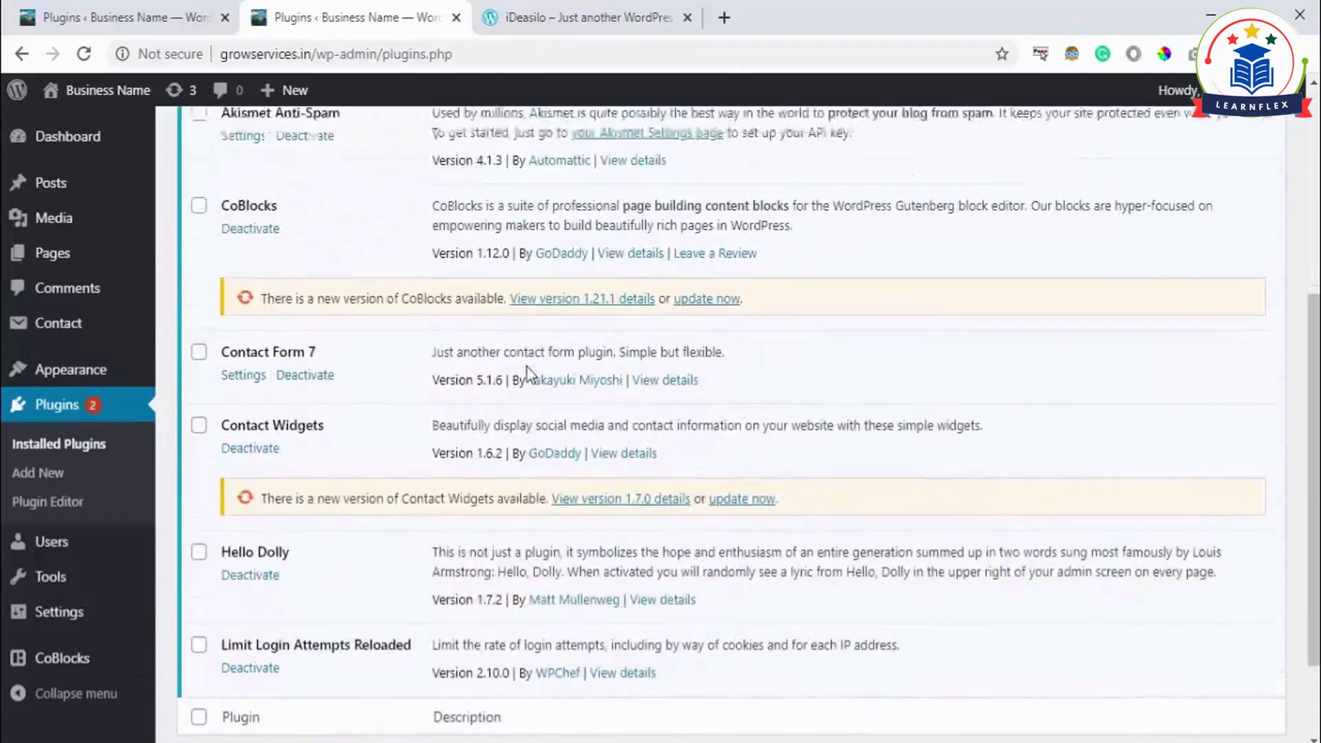
{"action": "scroll", "coordinate": [527, 368], "scroll_direction": "down", "scroll_amount": 5}
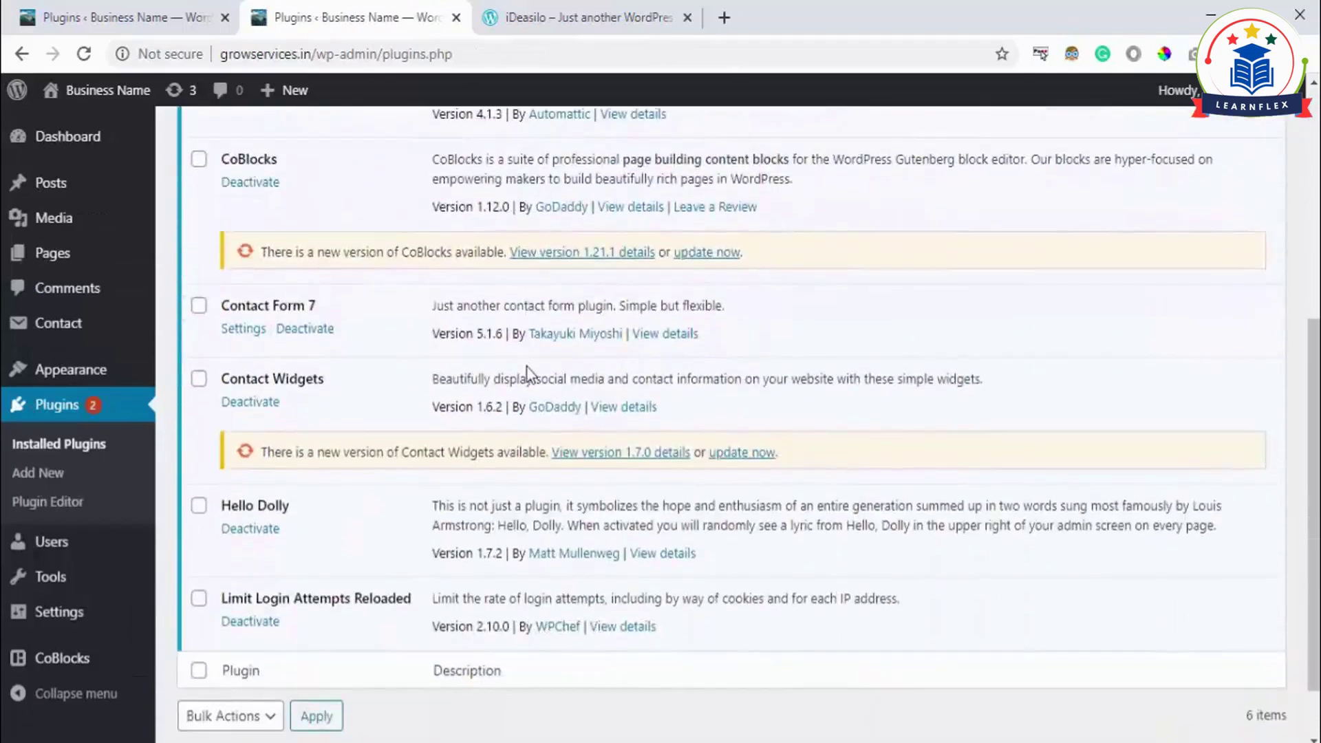
Deactivate the Contact Form 7 plugin and look over the plugins list
{"action": "left_click", "coordinate": [303, 408]}
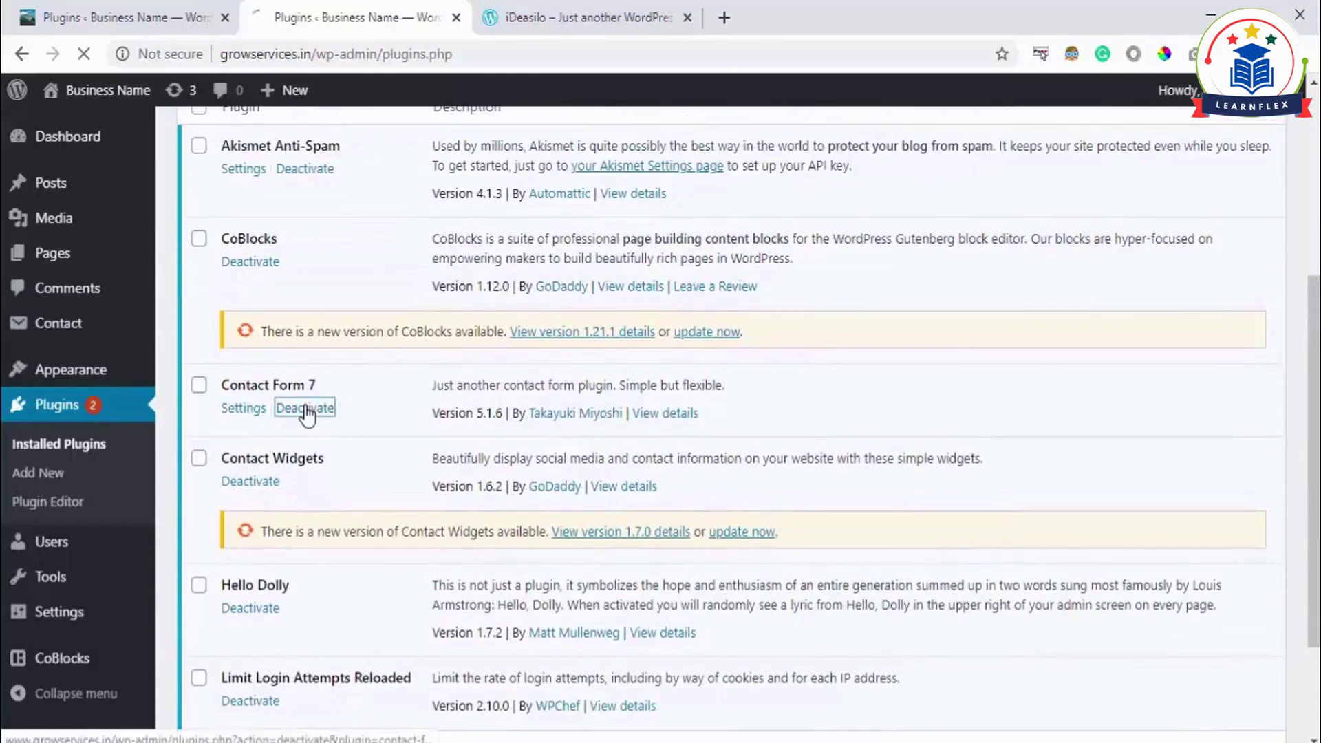
{"action": "scroll", "coordinate": [348, 510], "scroll_direction": "down", "scroll_amount": 5}
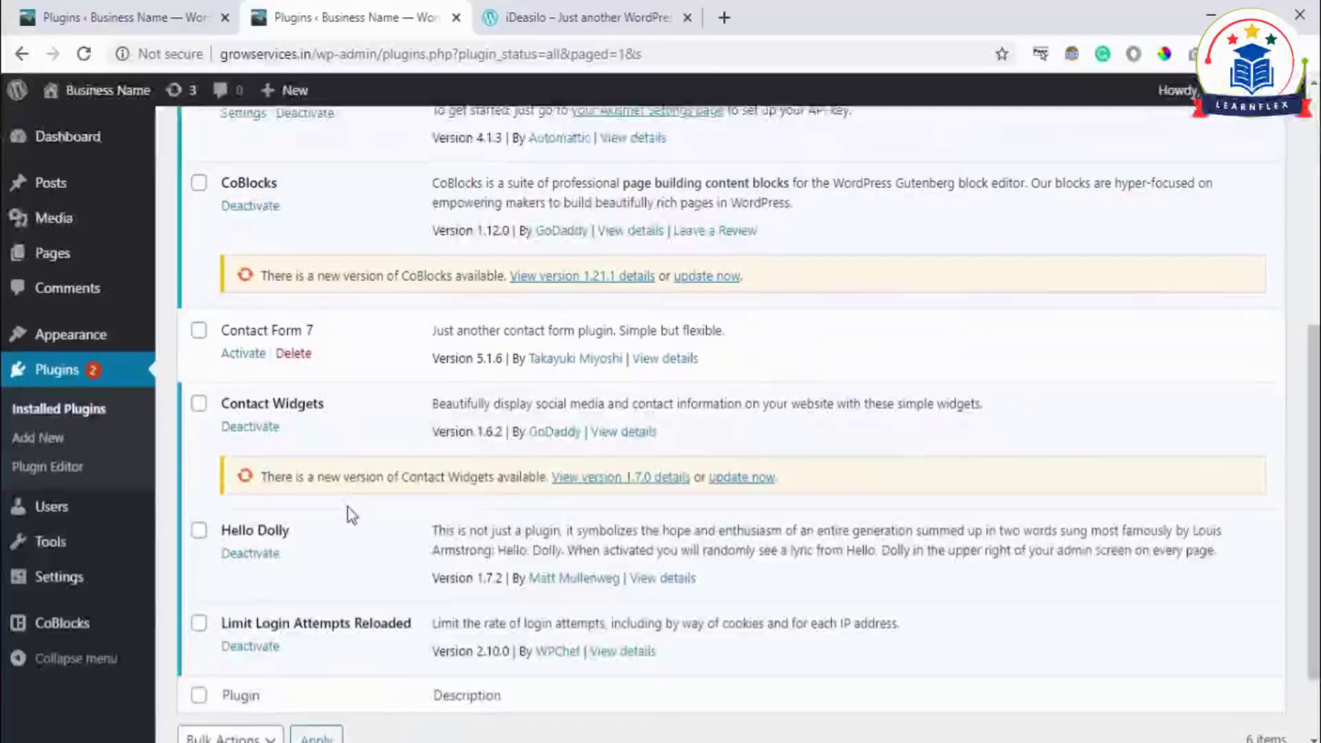
{"action": "scroll", "coordinate": [349, 514], "scroll_direction": "down", "scroll_amount": 4}
{"action": "scroll", "coordinate": [318, 406], "scroll_direction": "up", "scroll_amount": 5}
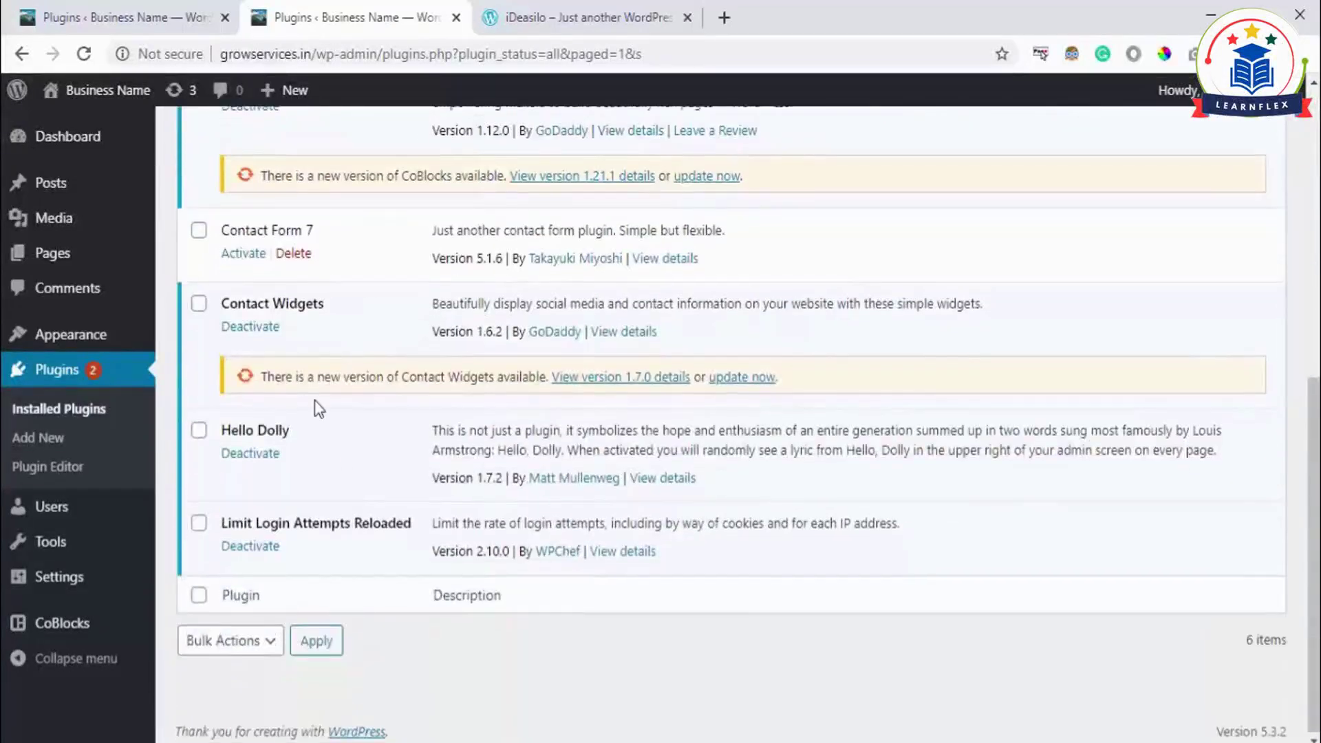
Deactivate the CoBlocks and Contact Widgets plugins together with the Deactivate bulk action
{"action": "scroll", "coordinate": [318, 406], "scroll_direction": "down", "scroll_amount": 3}
{"action": "scroll", "coordinate": [266, 294], "scroll_direction": "up", "scroll_amount": 2}
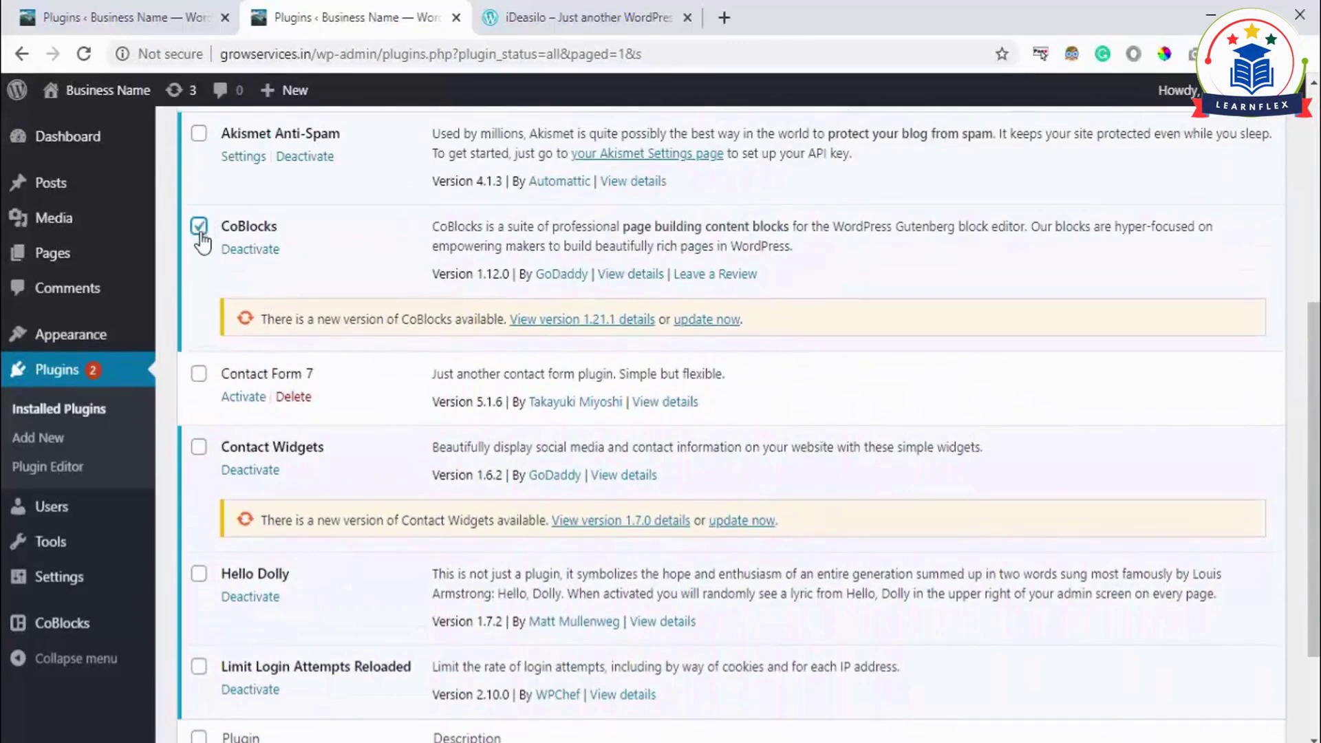
{"action": "scroll", "coordinate": [381, 451], "scroll_direction": "down", "scroll_amount": 3}
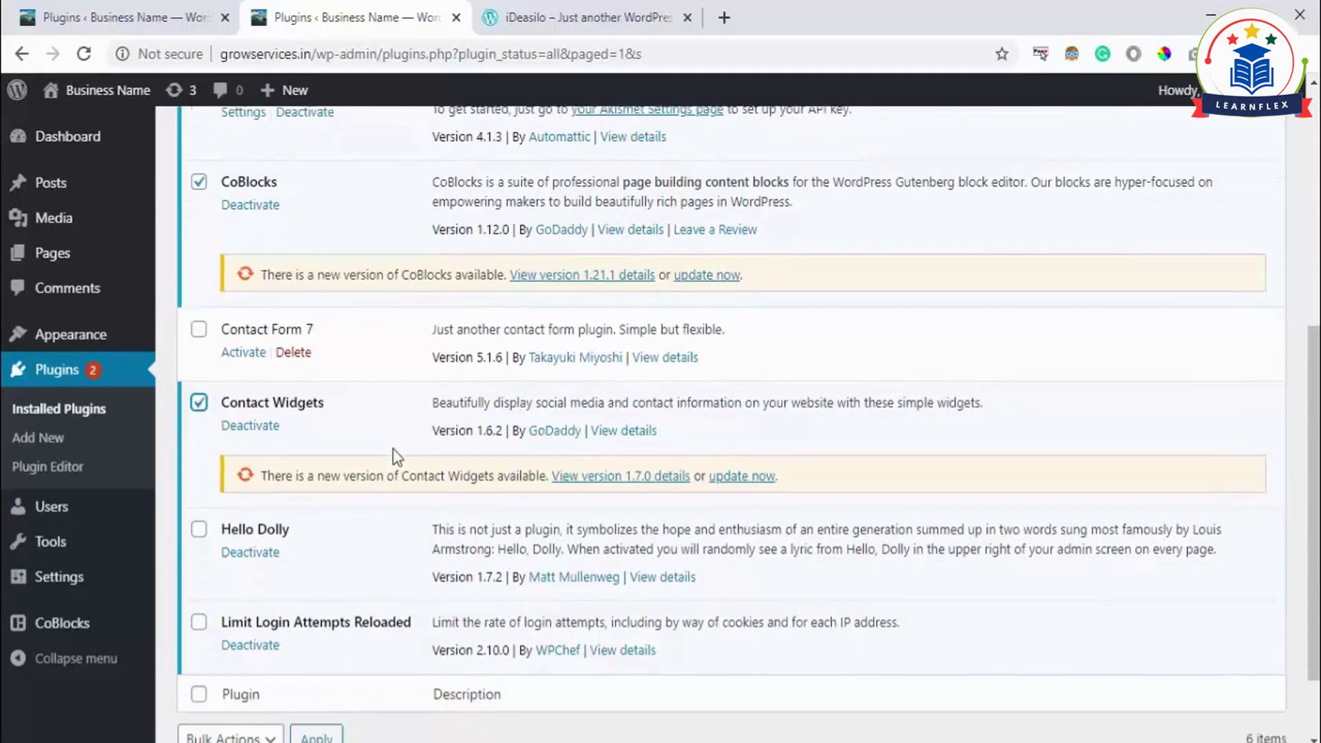
{"action": "left_click", "coordinate": [227, 647]}
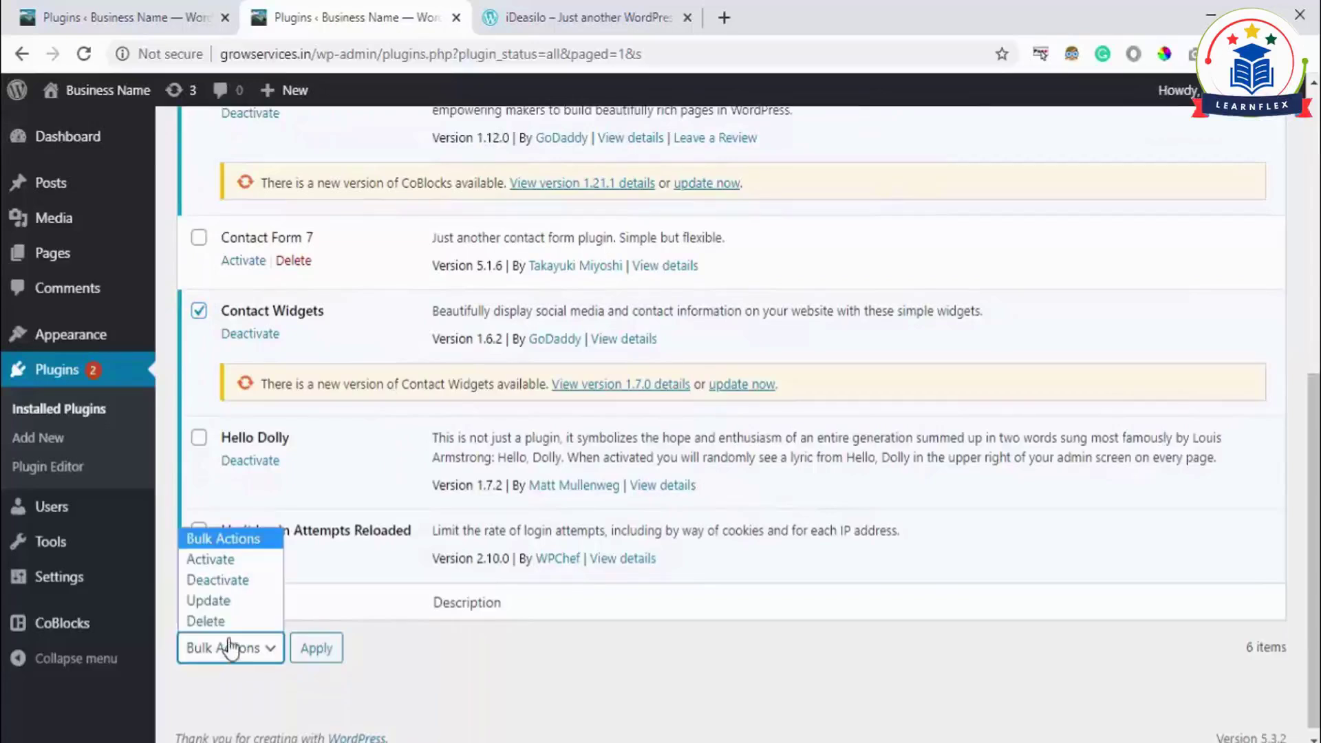
{"action": "left_click", "coordinate": [226, 578]}
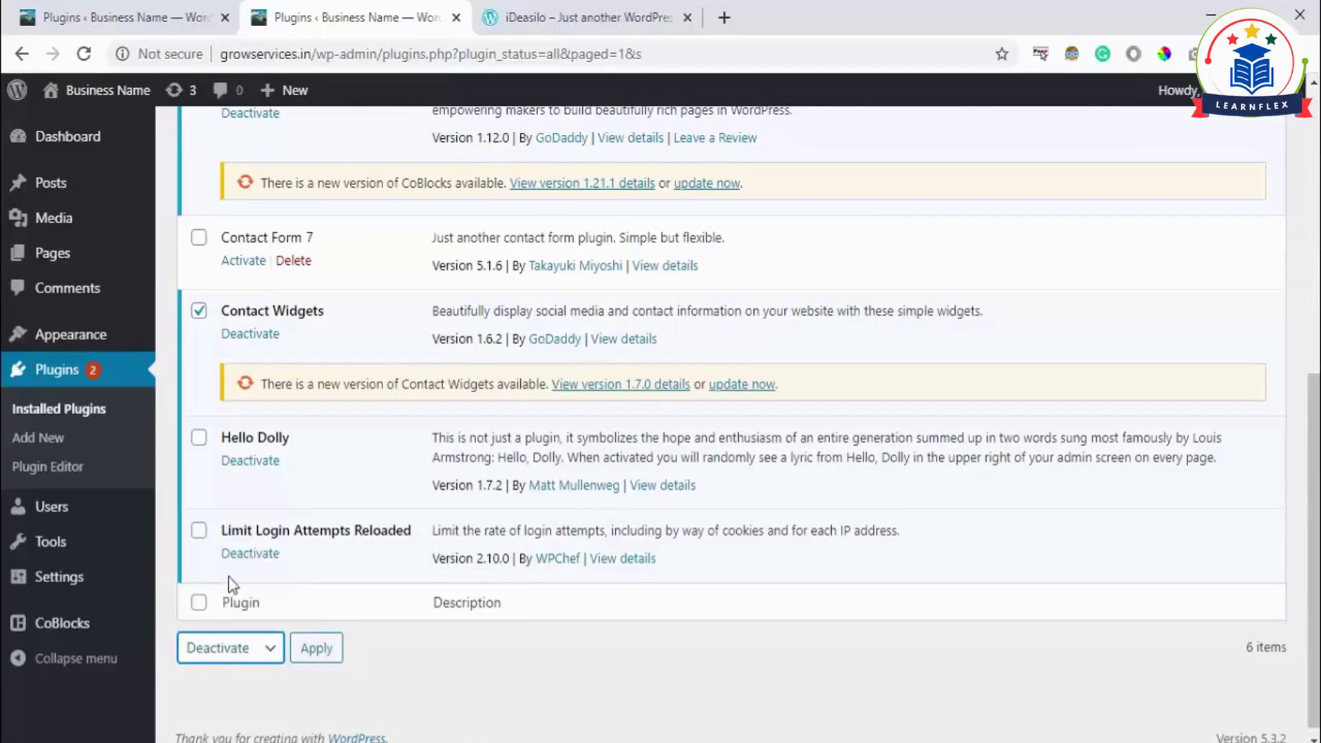
{"action": "left_click", "coordinate": [315, 647]}
{"action": "scroll", "coordinate": [468, 518], "scroll_direction": "down", "scroll_amount": 5}
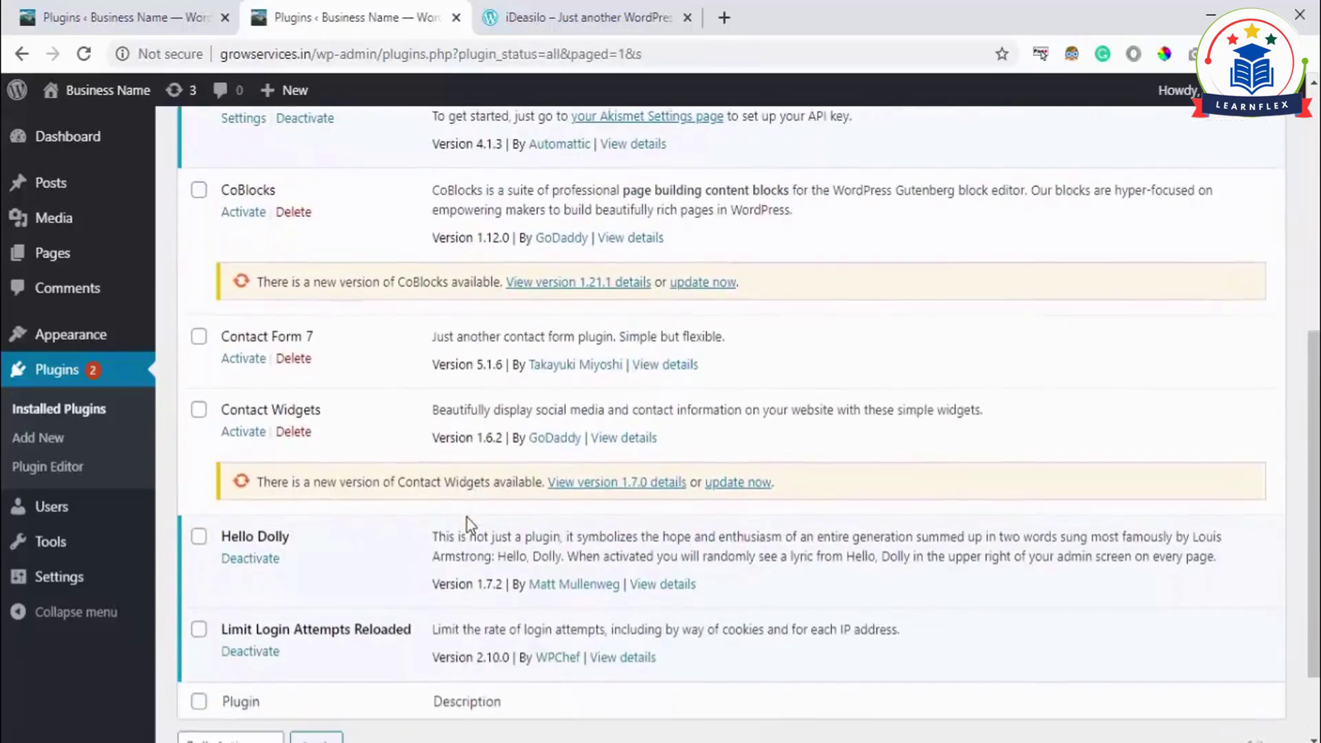
Delete the CoBlocks, Contact Form 7 and Contact Widgets plugins together with the Delete bulk action and confirm the deletion
{"action": "scroll", "coordinate": [468, 518], "scroll_direction": "up", "scroll_amount": 1}
{"action": "scroll", "coordinate": [231, 300], "scroll_direction": "down", "scroll_amount": 3}
{"action": "scroll", "coordinate": [234, 301], "scroll_direction": "up", "scroll_amount": 3}
{"action": "scroll", "coordinate": [234, 300], "scroll_direction": "up", "scroll_amount": 1}
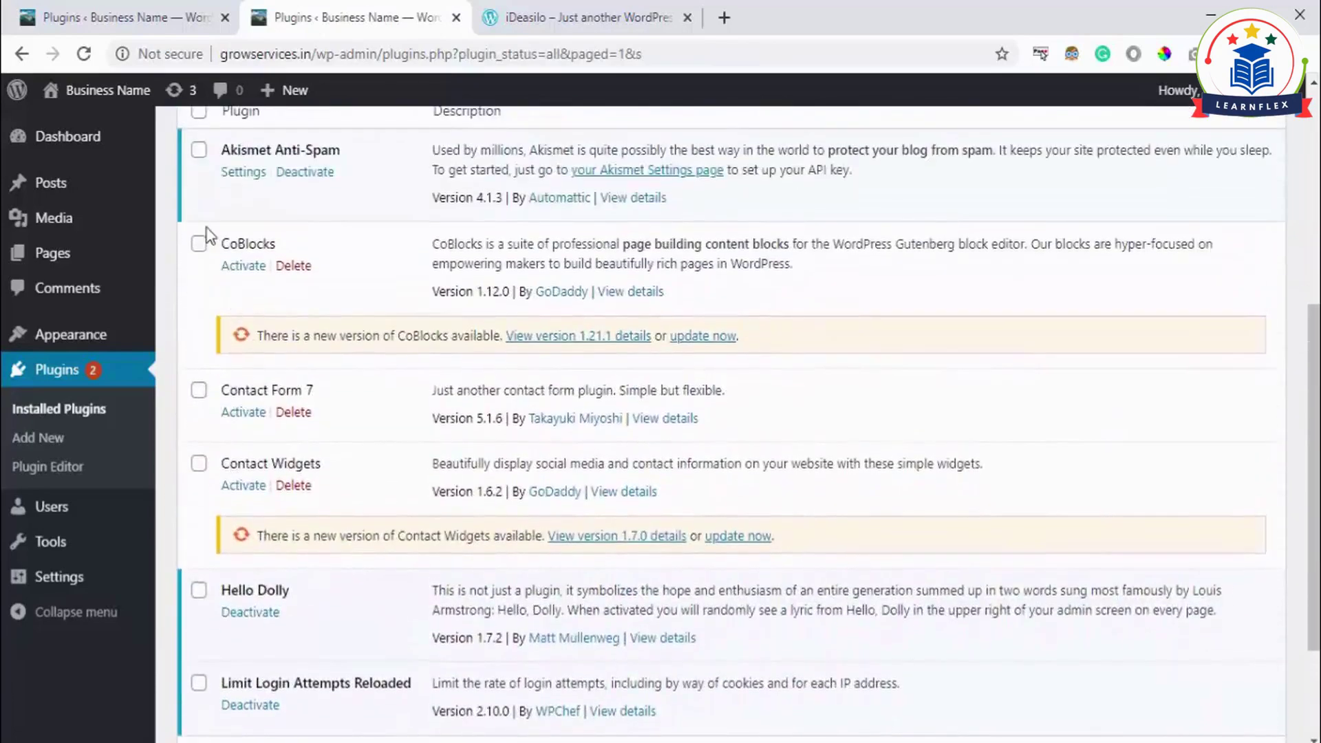
{"action": "left_click", "coordinate": [198, 390]}
{"action": "scroll", "coordinate": [365, 470], "scroll_direction": "down", "scroll_amount": 3}
{"action": "left_click", "coordinate": [220, 639]}
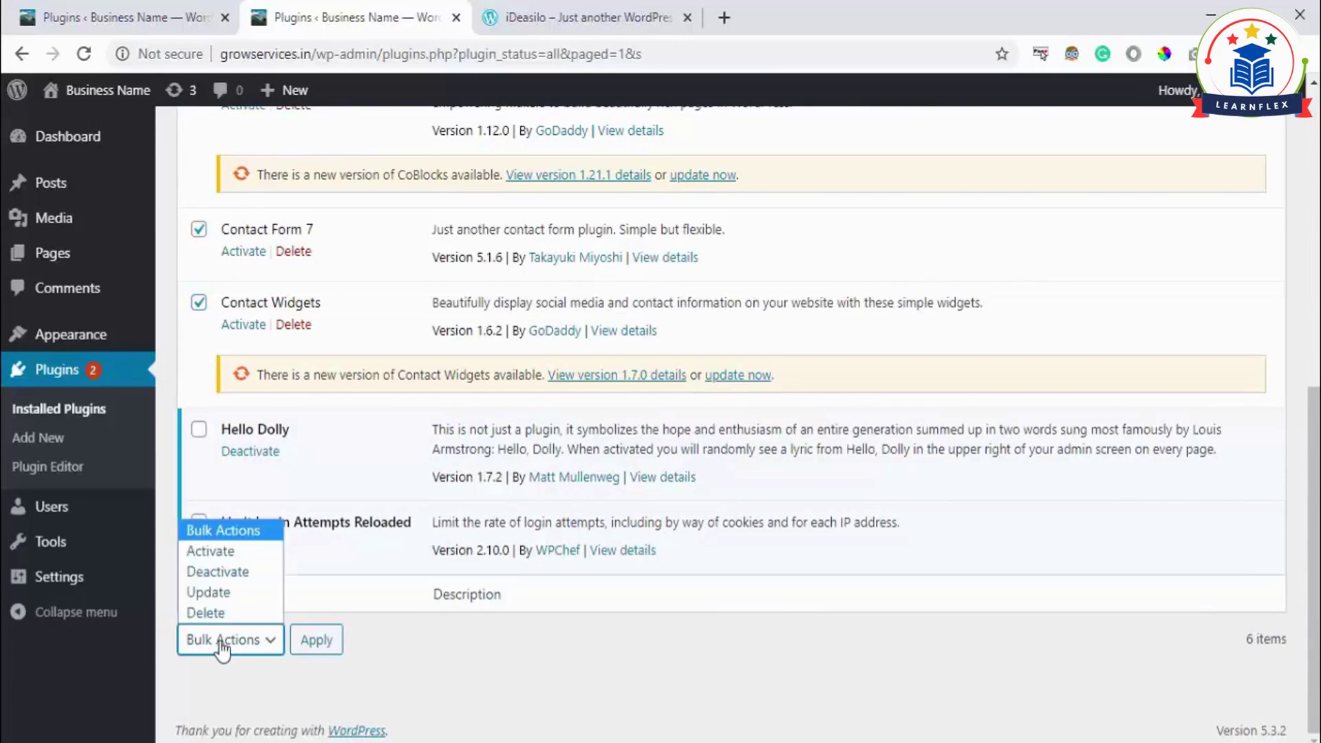
{"action": "left_click", "coordinate": [220, 611]}
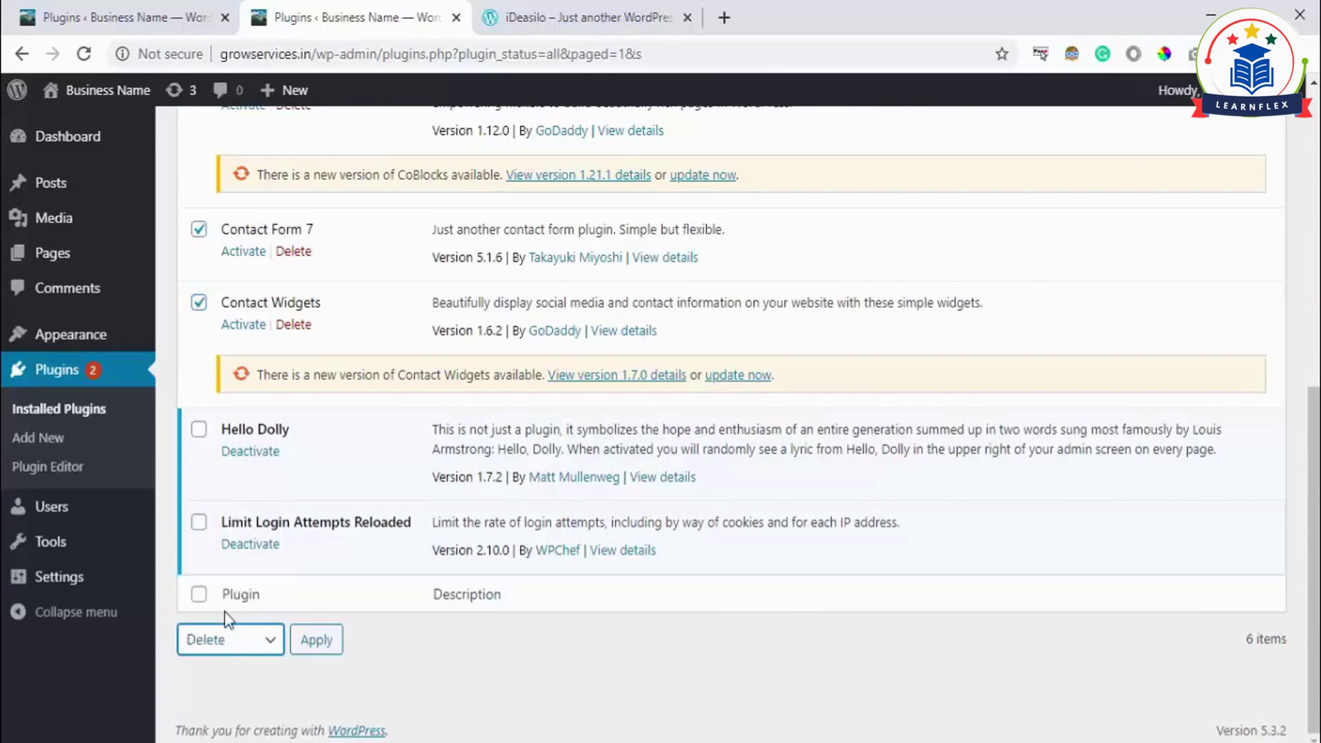
{"action": "left_click", "coordinate": [315, 641]}
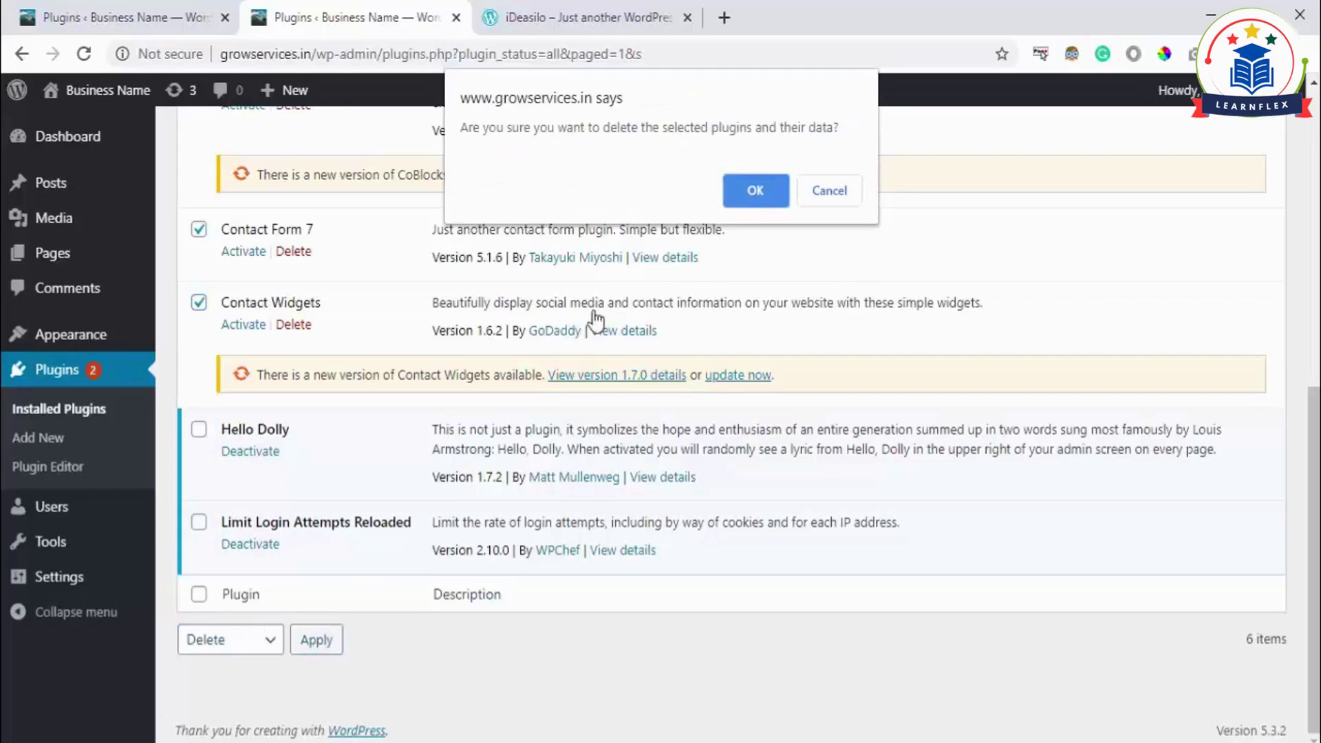
{"action": "left_click", "coordinate": [753, 187]}
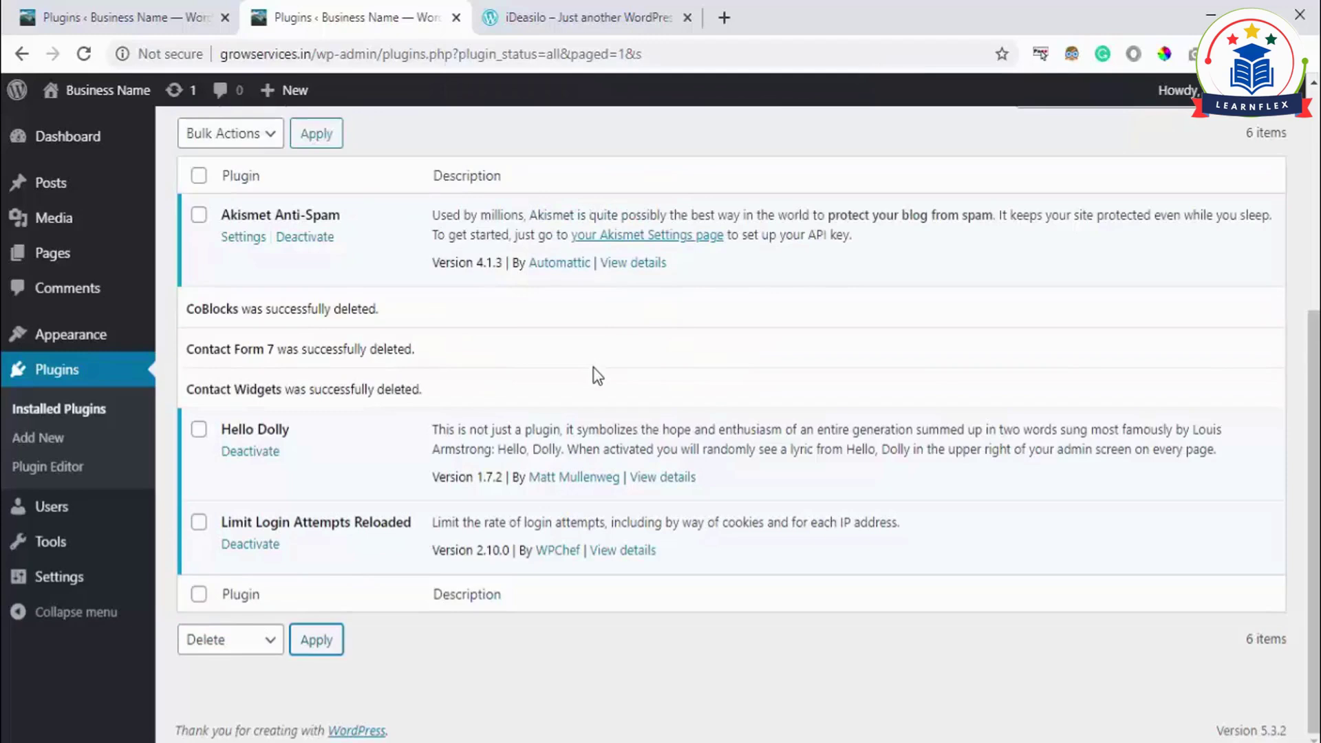
Review the installed plugins page after the deletion, including its notices, status filters and plugin search field
{"action": "scroll", "coordinate": [596, 371], "scroll_direction": "up", "scroll_amount": 2}
{"action": "scroll", "coordinate": [595, 371], "scroll_direction": "down", "scroll_amount": 1}
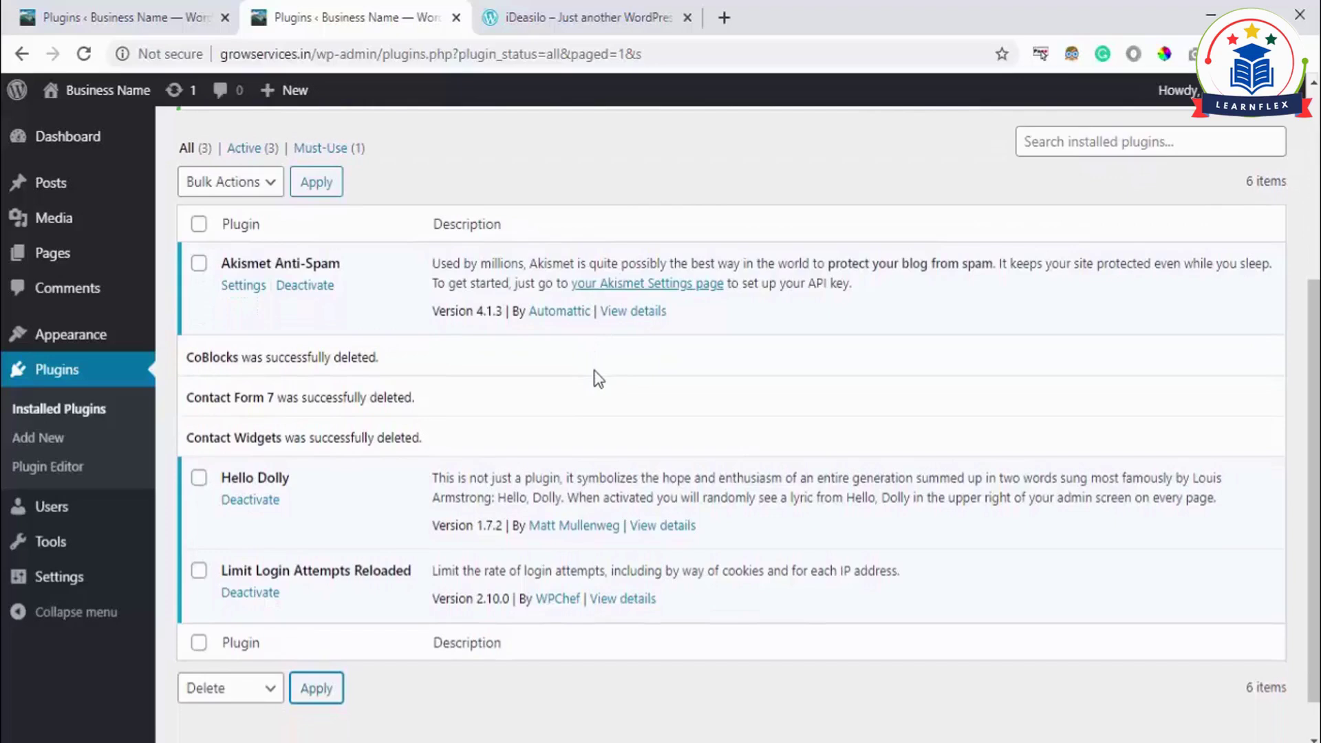
{"action": "left_click", "coordinate": [577, 198]}
{"action": "scroll", "coordinate": [602, 256], "scroll_direction": "up", "scroll_amount": 5}
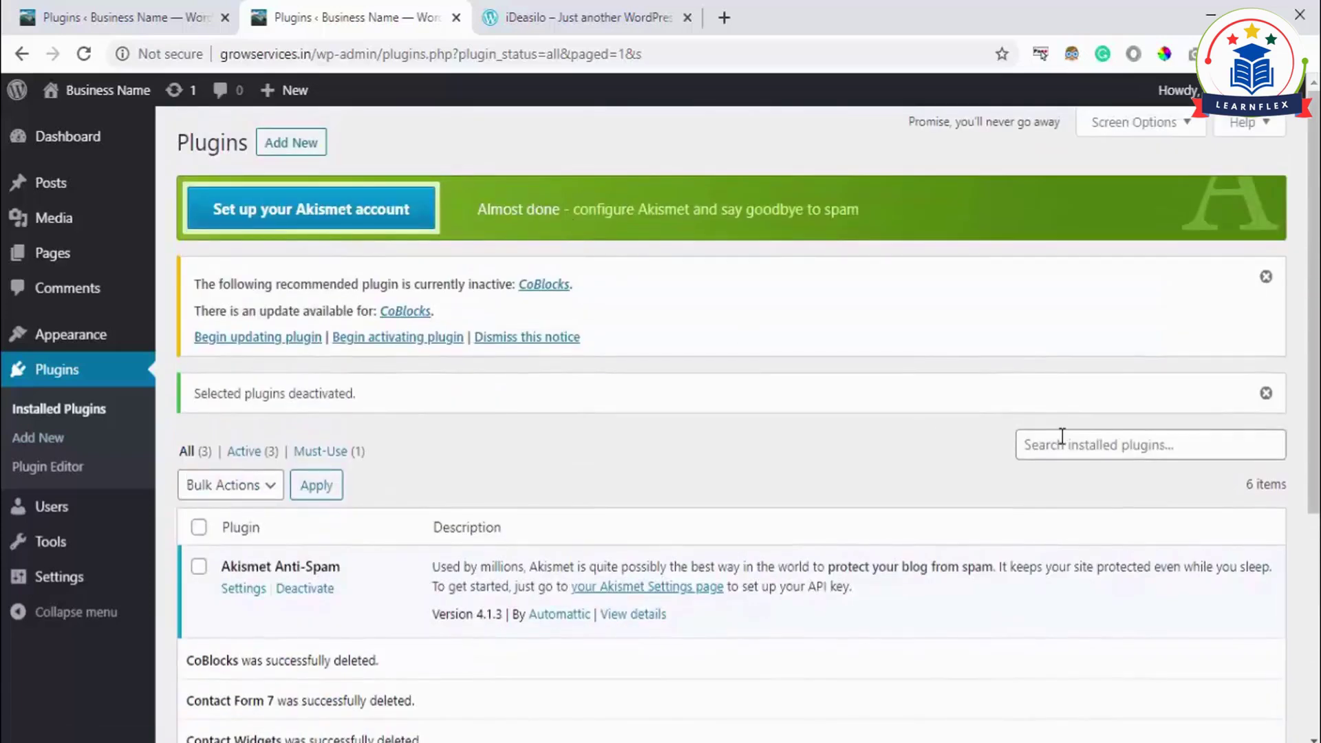
{"action": "left_click", "coordinate": [1061, 444]}
{"action": "left_click", "coordinate": [937, 457]}
{"action": "scroll", "coordinate": [937, 457], "scroll_direction": "down", "scroll_amount": 3}
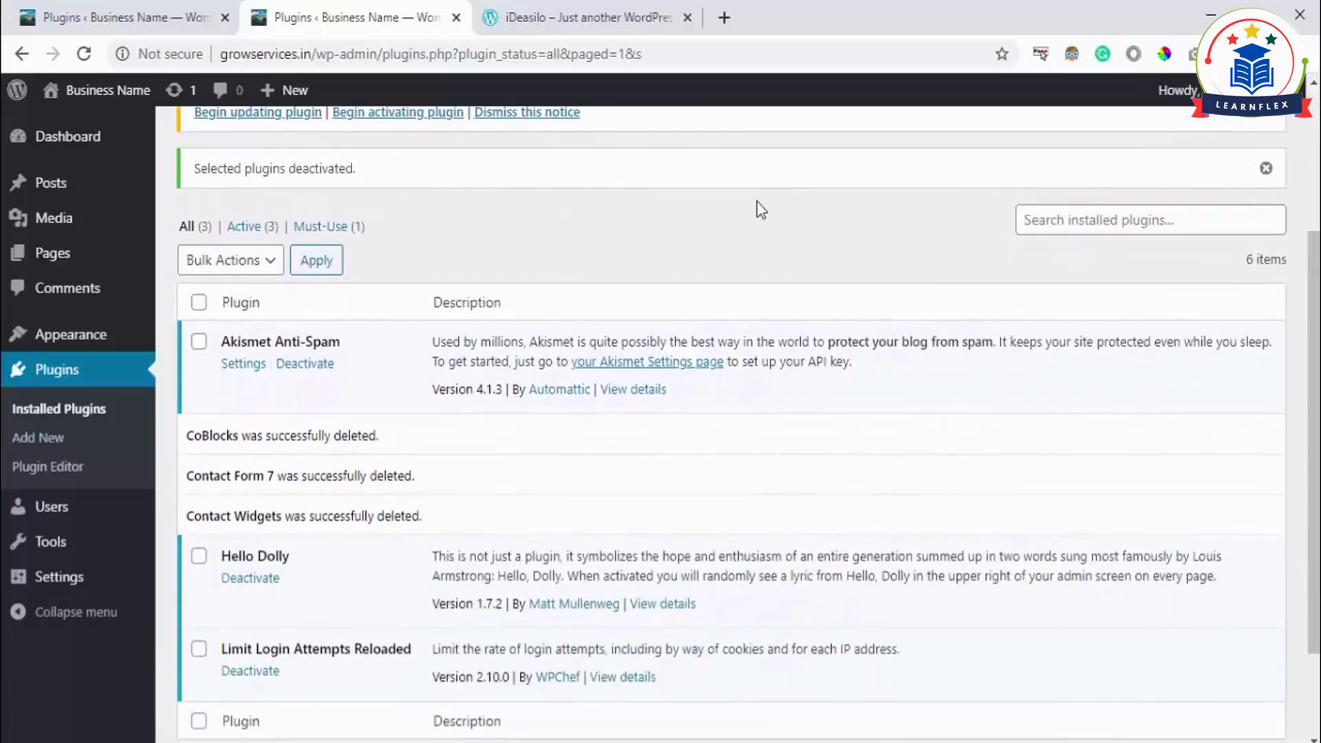